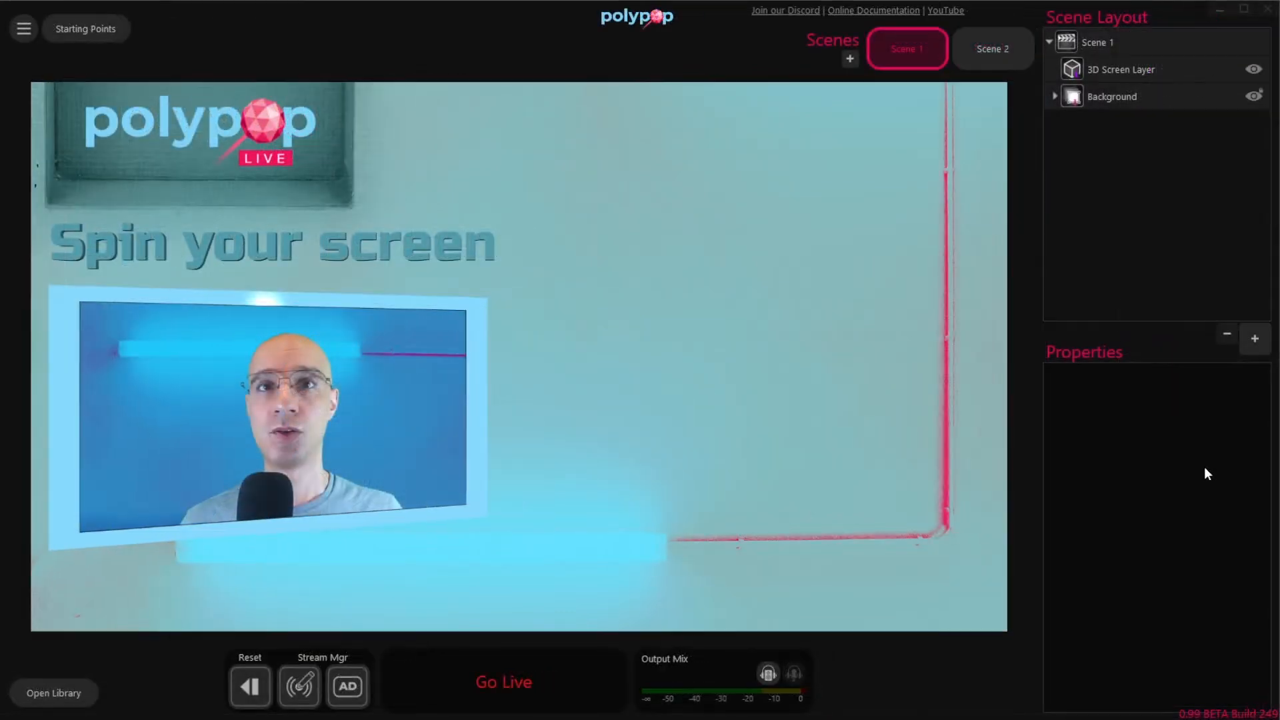
Add the Hexagon 2 preset from the 3D Objects category to the scene, using Webcam Green screen as its texture
{"action": "left_click", "coordinate": [1253, 341]}
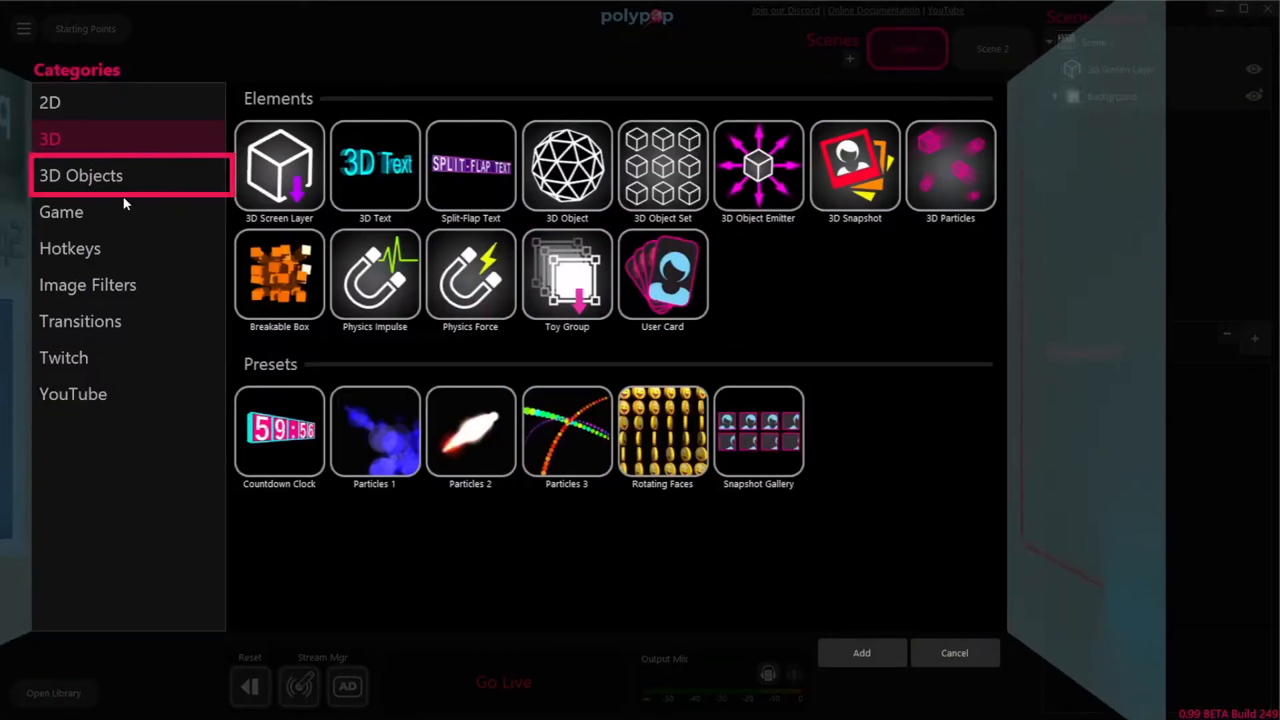
{"action": "left_click", "coordinate": [124, 171]}
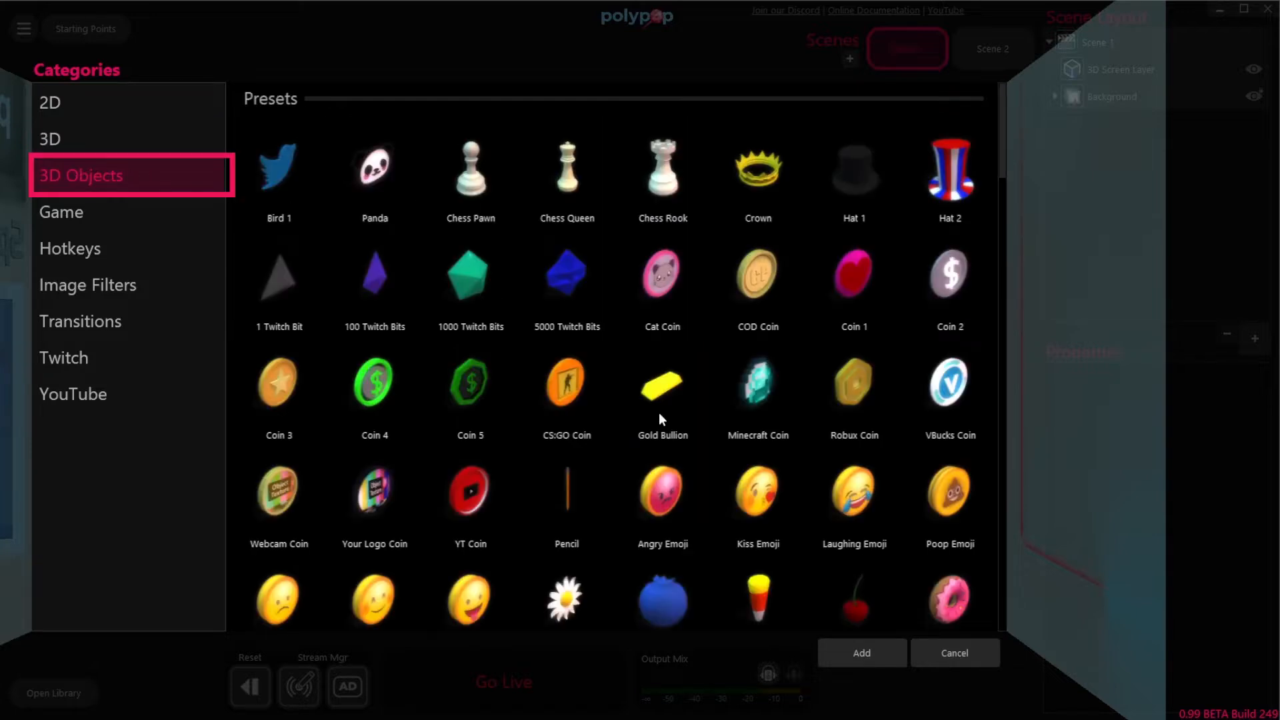
{"action": "scroll", "coordinate": [658, 411], "scroll_direction": "down", "scroll_amount": 2}
{"action": "scroll", "coordinate": [659, 411], "scroll_direction": "down", "scroll_amount": 10}
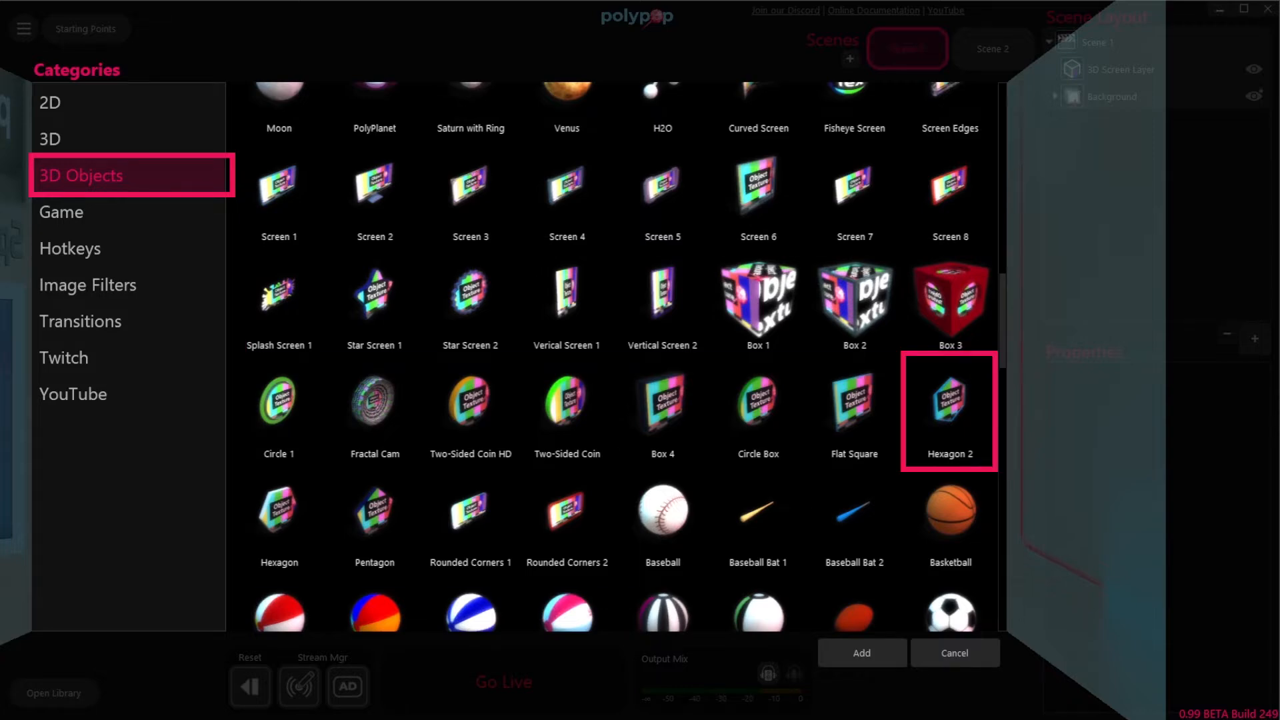
{"action": "left_click", "coordinate": [949, 410]}
{"action": "double_click", "coordinate": [944, 400]}
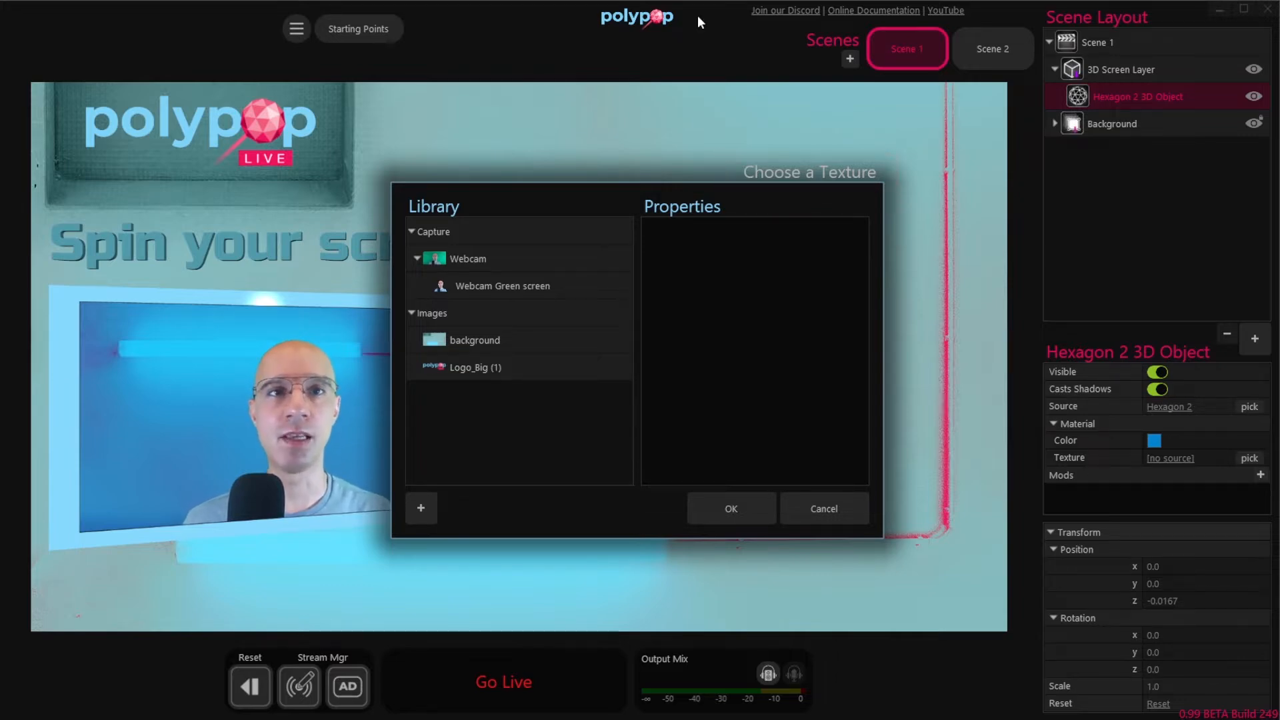
{"action": "left_click", "coordinate": [560, 285]}
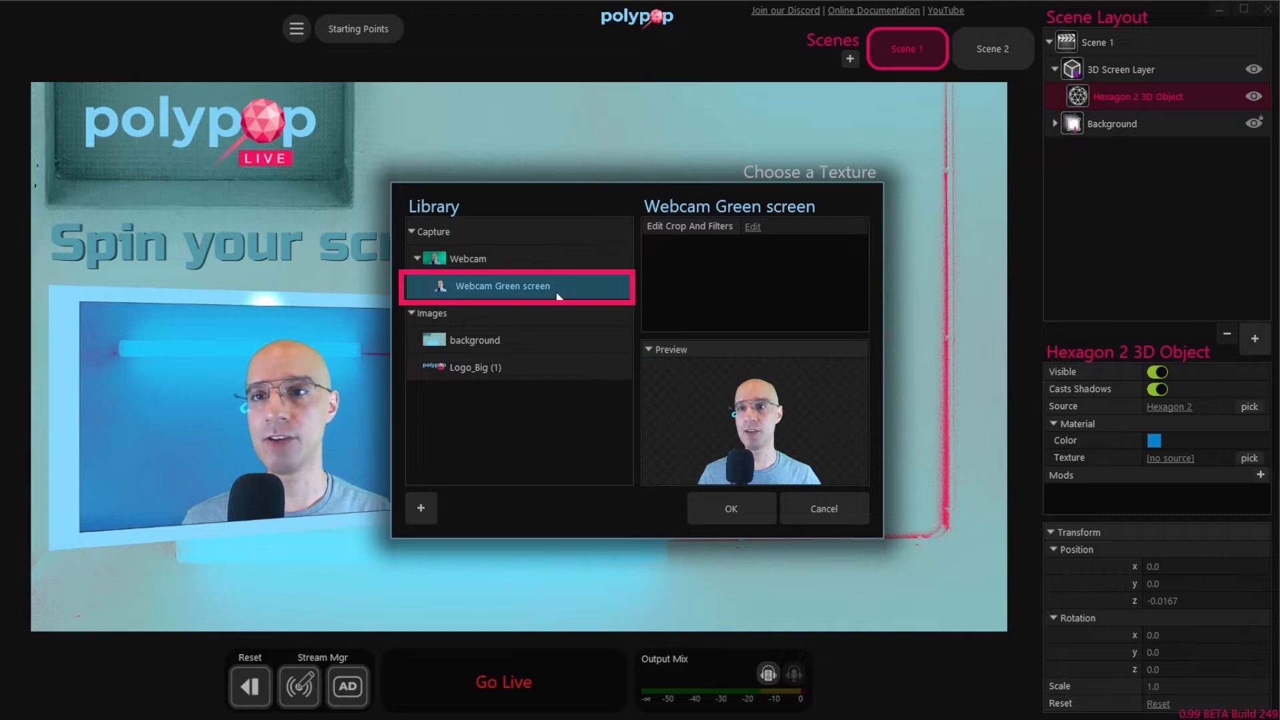
{"action": "left_click", "coordinate": [747, 513]}
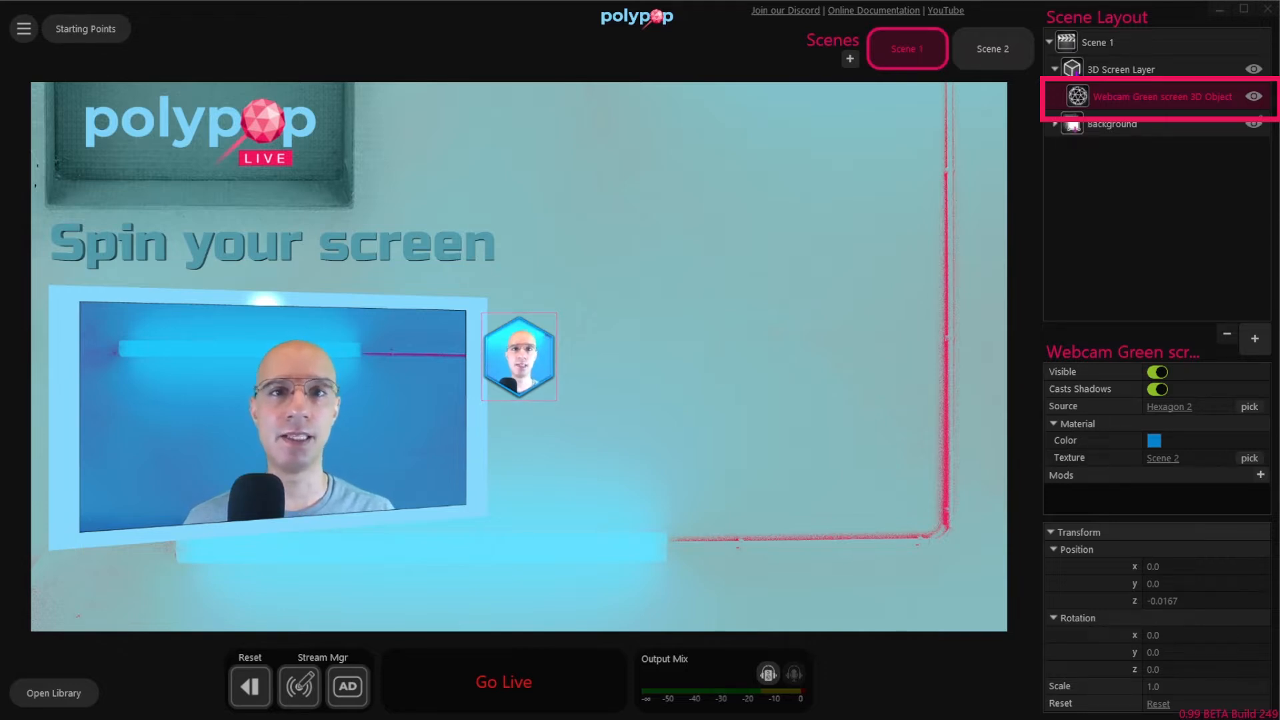
Rename the new hexagon object in the scene layout as Webcam
{"action": "double_click", "coordinate": [1127, 95]}
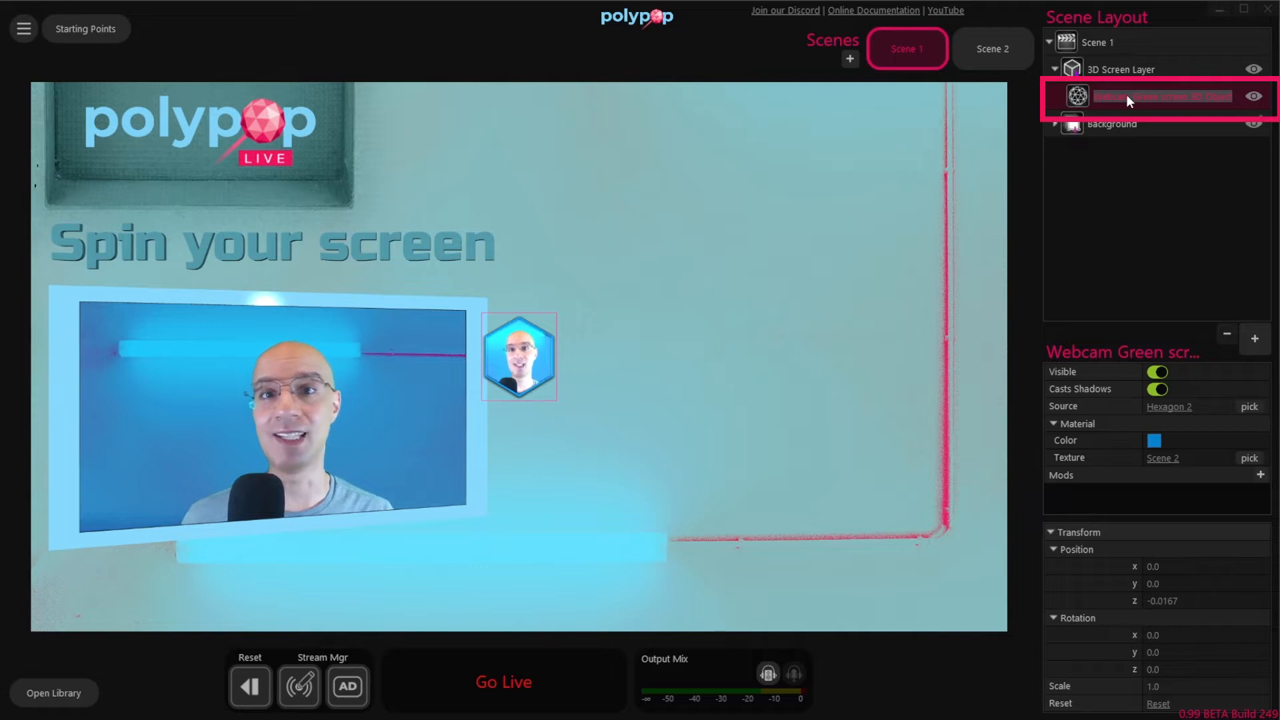
{"action": "type", "text": "WE"}
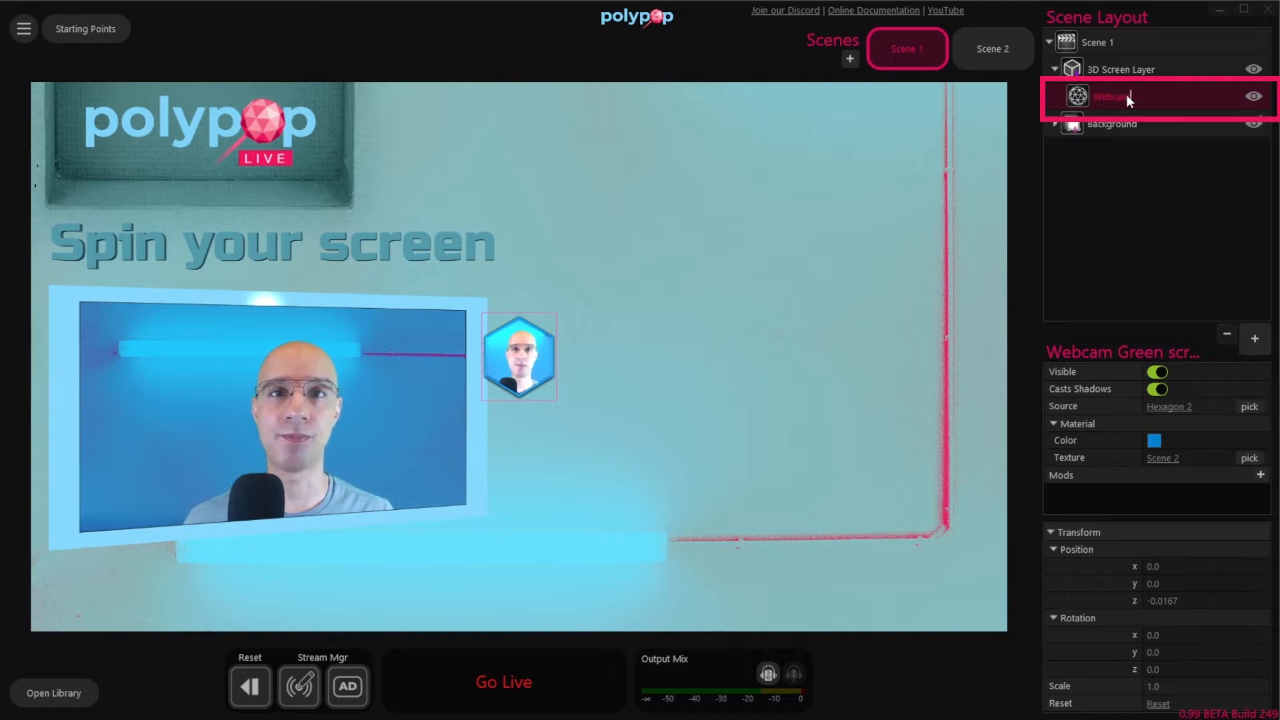
{"action": "type", "text": "bcam"}
{"action": "key", "text": "Return"}
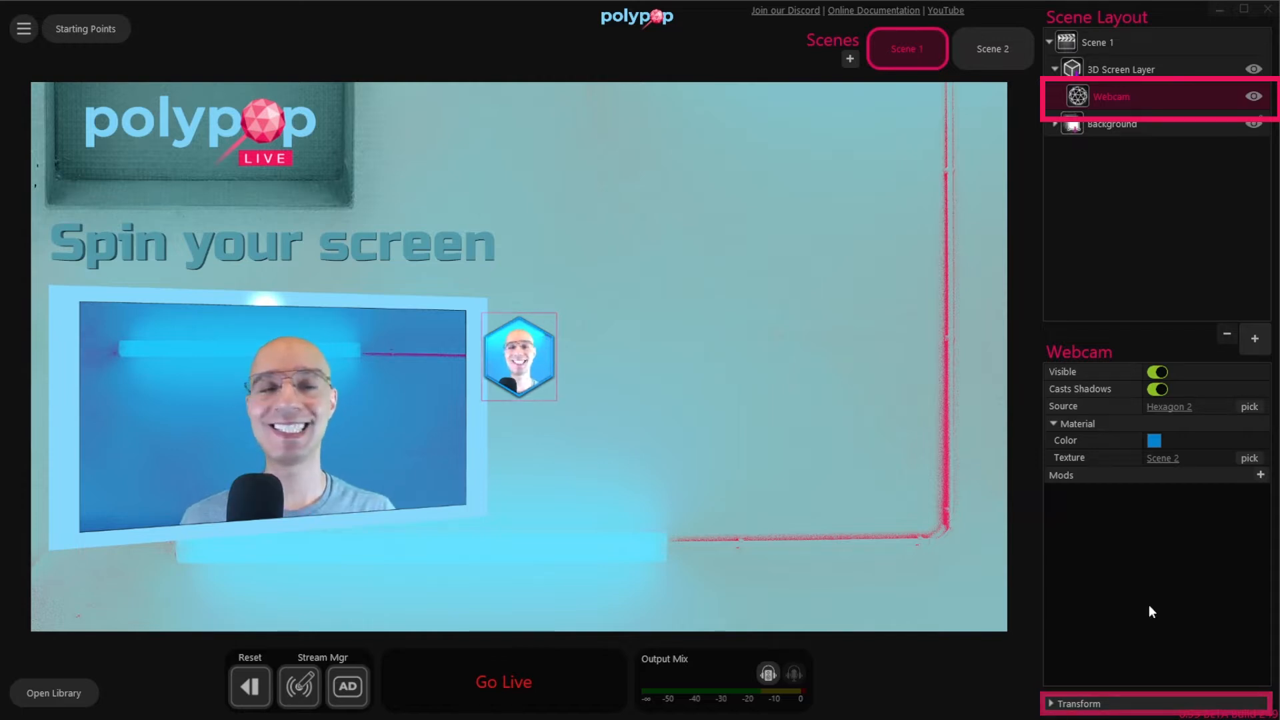
Enlarge the Webcam hexagon to a scale of about 2.33 and move it to about x -1.1, y 0.7
{"action": "left_click", "coordinate": [1052, 705]}
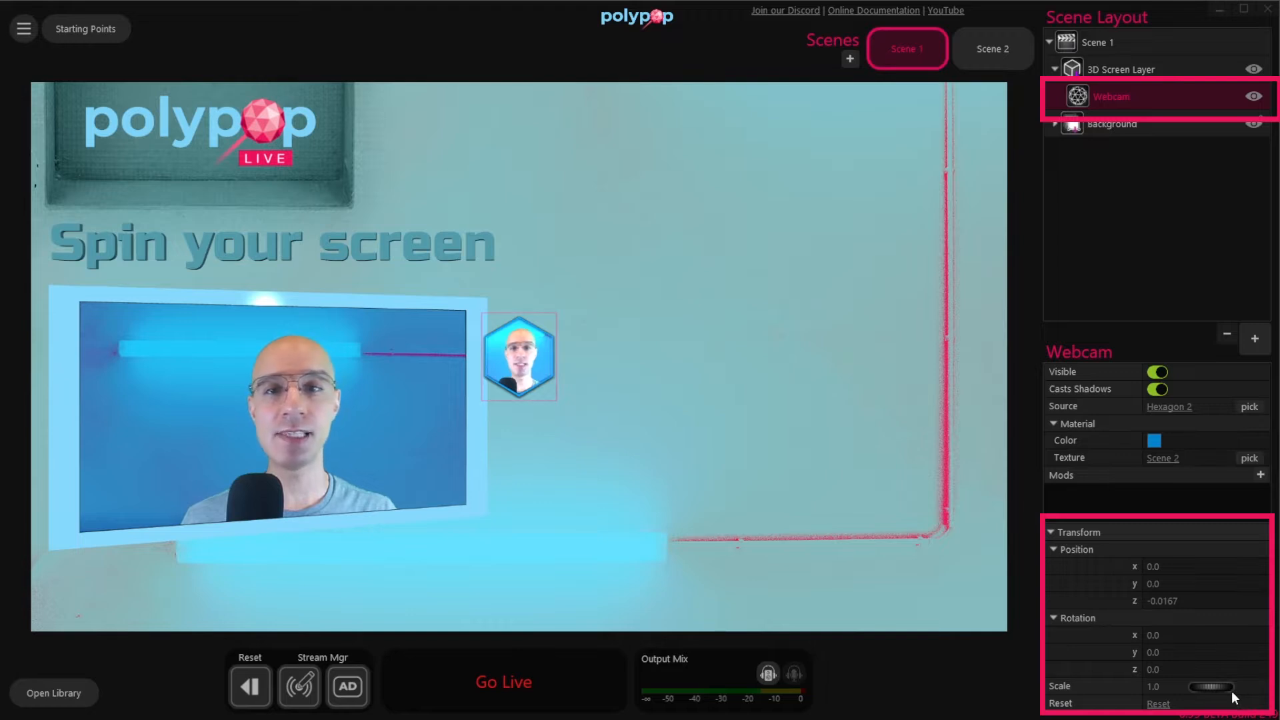
{"action": "mouse_move", "coordinate": [1218, 686]}
{"action": "left_mouse_down"}
{"action": "mouse_move", "coordinate": [1125, 690]}
{"action": "mouse_move", "coordinate": [1276, 682]}
{"action": "mouse_move", "coordinate": [1252, 684]}
{"action": "left_mouse_up"}
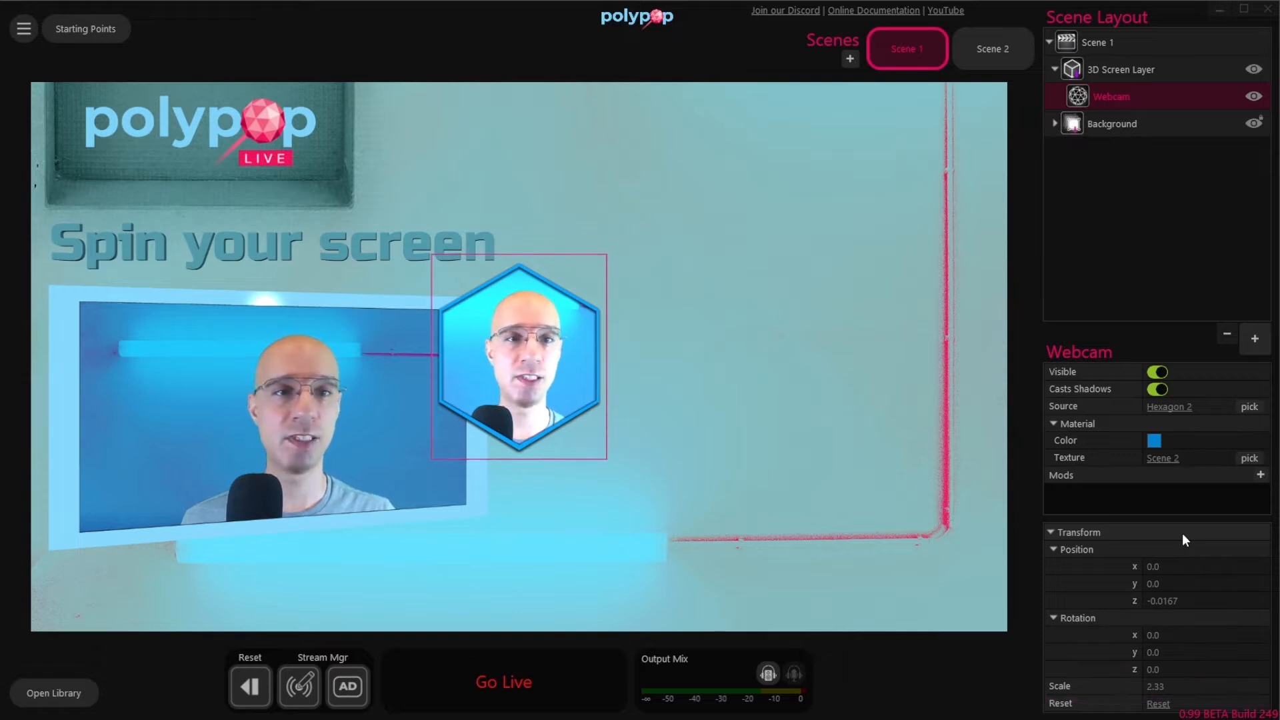
{"action": "mouse_move", "coordinate": [1097, 565]}
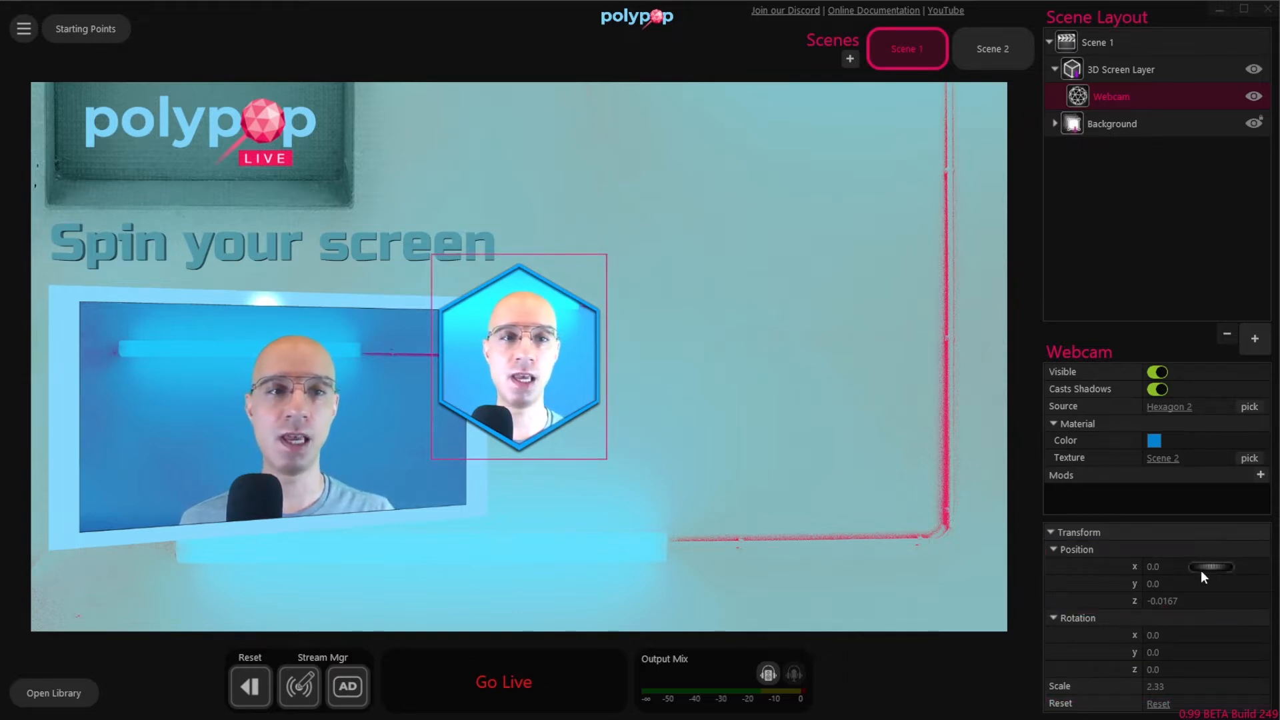
{"action": "left_click_drag", "start_coordinate": [1199, 566], "coordinate": [1181, 591]}
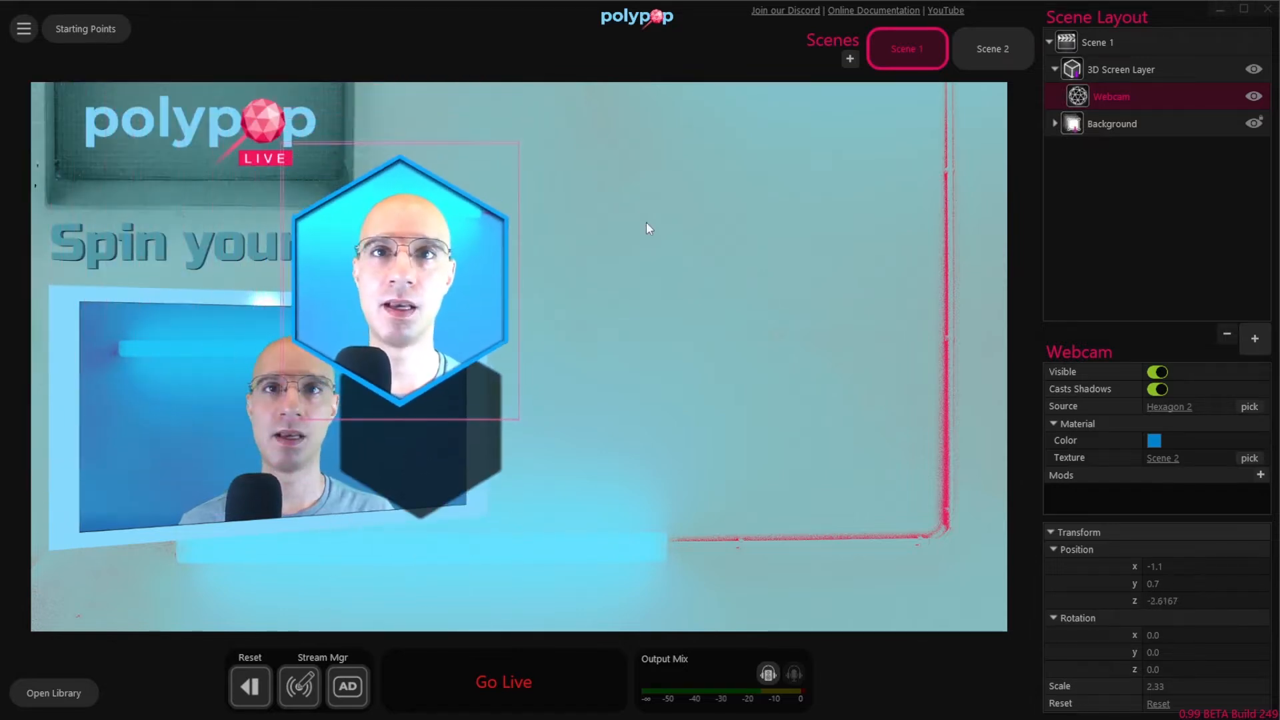
Move the Webcam hexagon to the scene's right half at about x 2.239, y 0.6074, z -3.0167, and rotate it about X and Y
{"action": "left_click_drag", "start_coordinate": [481, 285], "coordinate": [781, 303]}
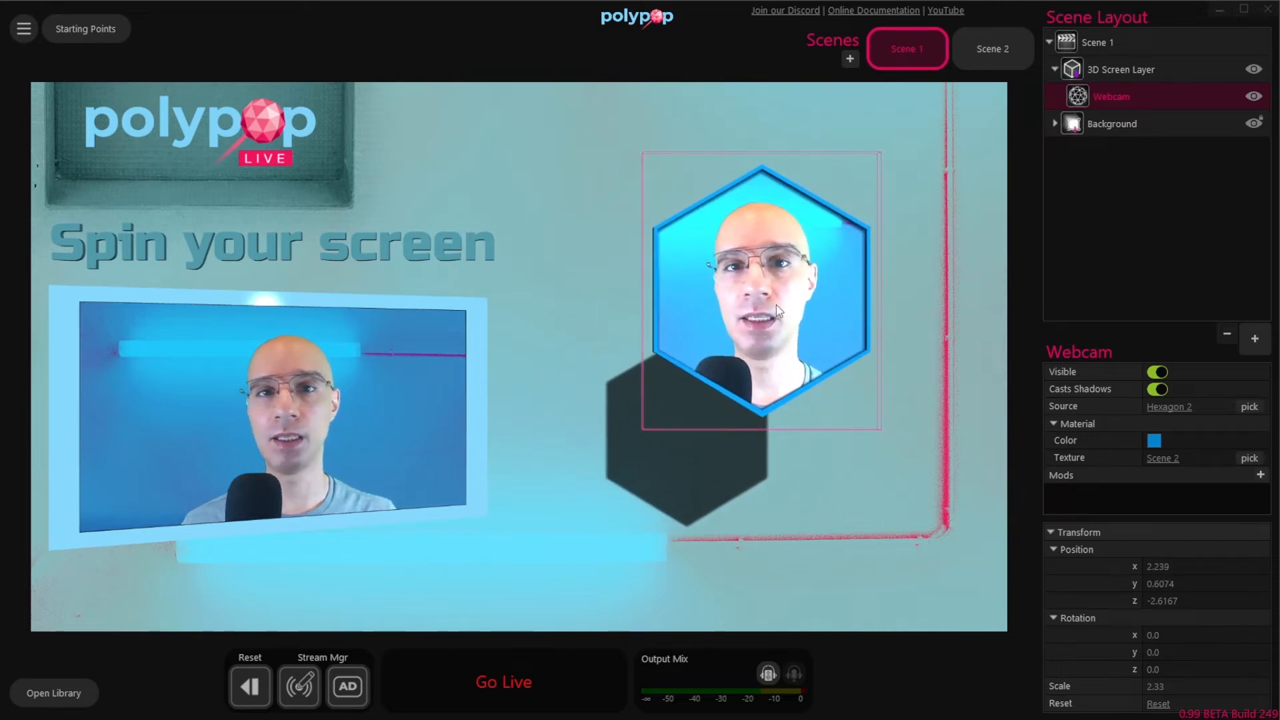
{"action": "scroll", "coordinate": [776, 306], "scroll_direction": "up", "scroll_amount": 15}
{"action": "scroll", "coordinate": [777, 308], "scroll_direction": "down", "scroll_amount": 11}
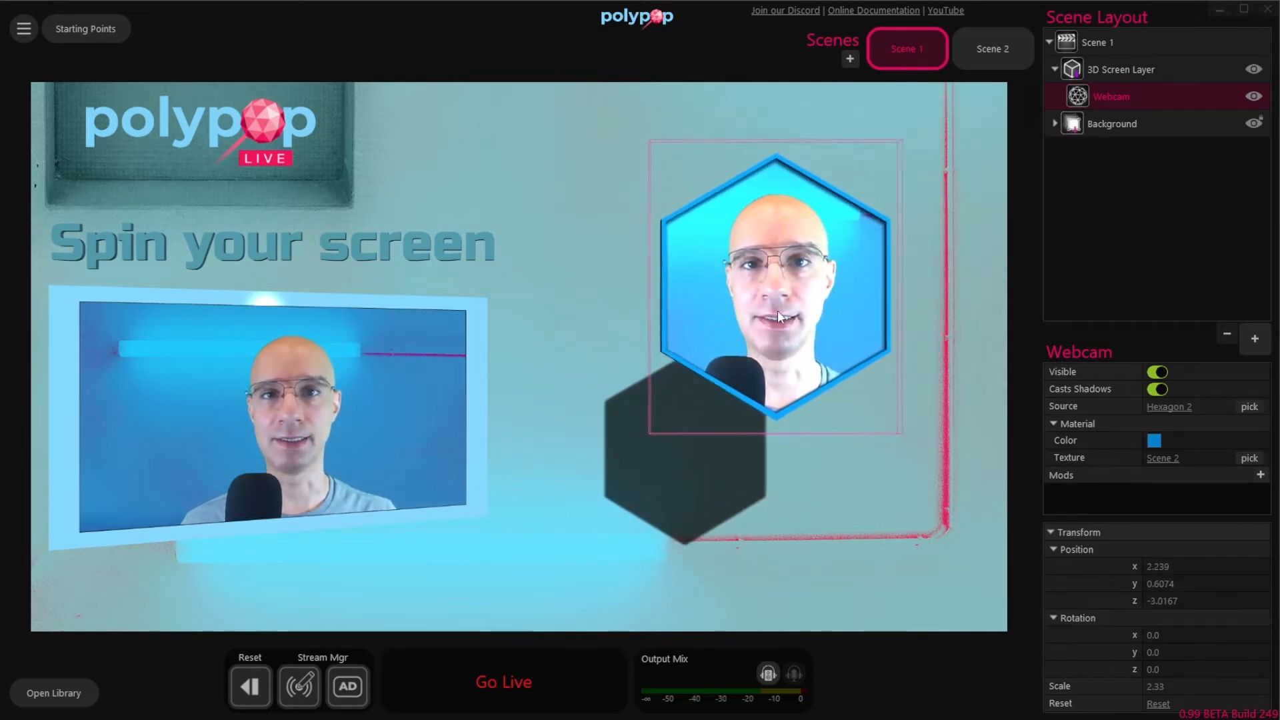
{"action": "scroll", "coordinate": [770, 306], "scroll_direction": "up", "scroll_amount": 12}
{"action": "scroll", "coordinate": [768, 306], "scroll_direction": "down", "scroll_amount": 12}
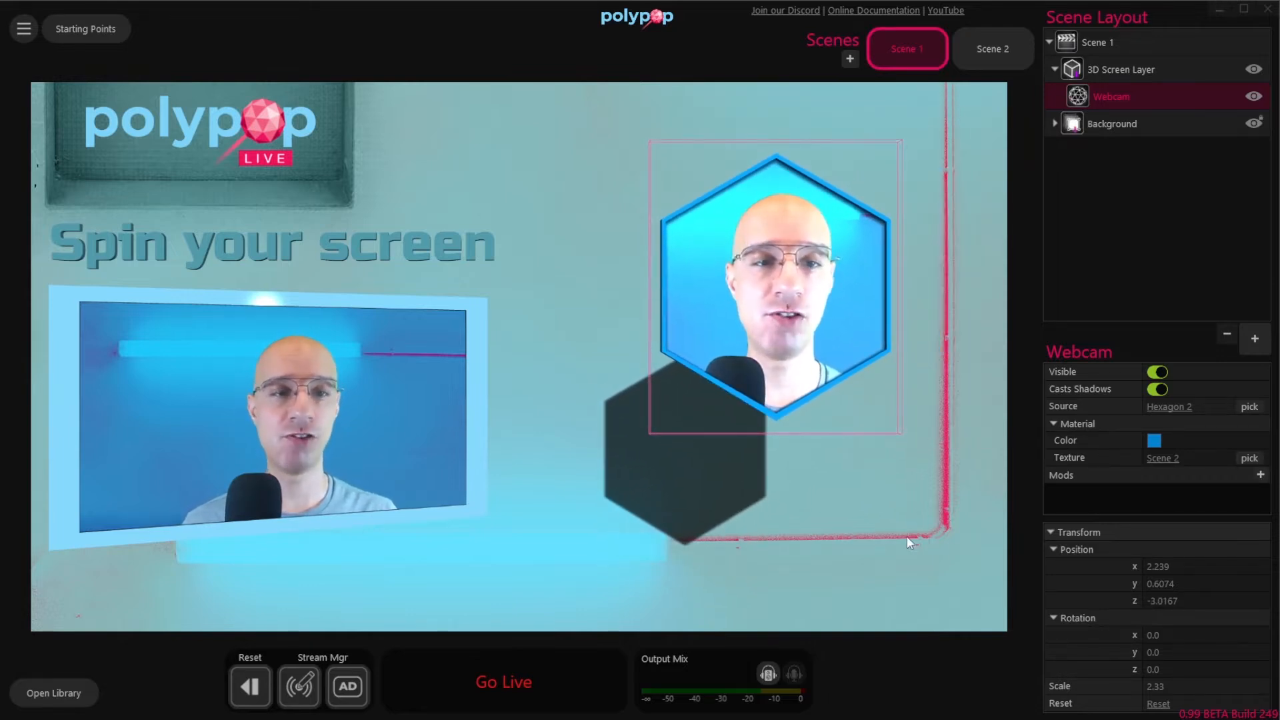
{"action": "left_click_drag", "start_coordinate": [1220, 638], "coordinate": [971, 646]}
{"action": "left_click_drag", "start_coordinate": [1201, 653], "coordinate": [1162, 634]}
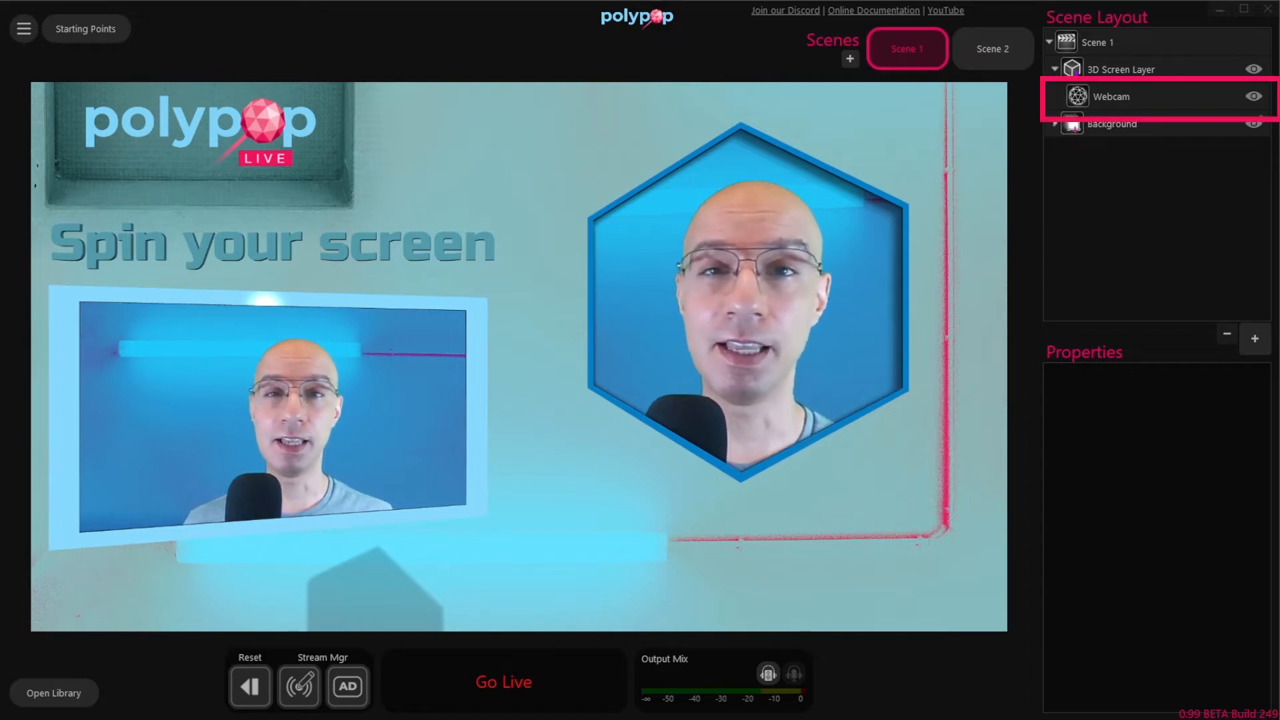
Add a Spin Action mod to the Webcam object and trigger the spin to test it
{"action": "left_click", "coordinate": [1141, 100]}
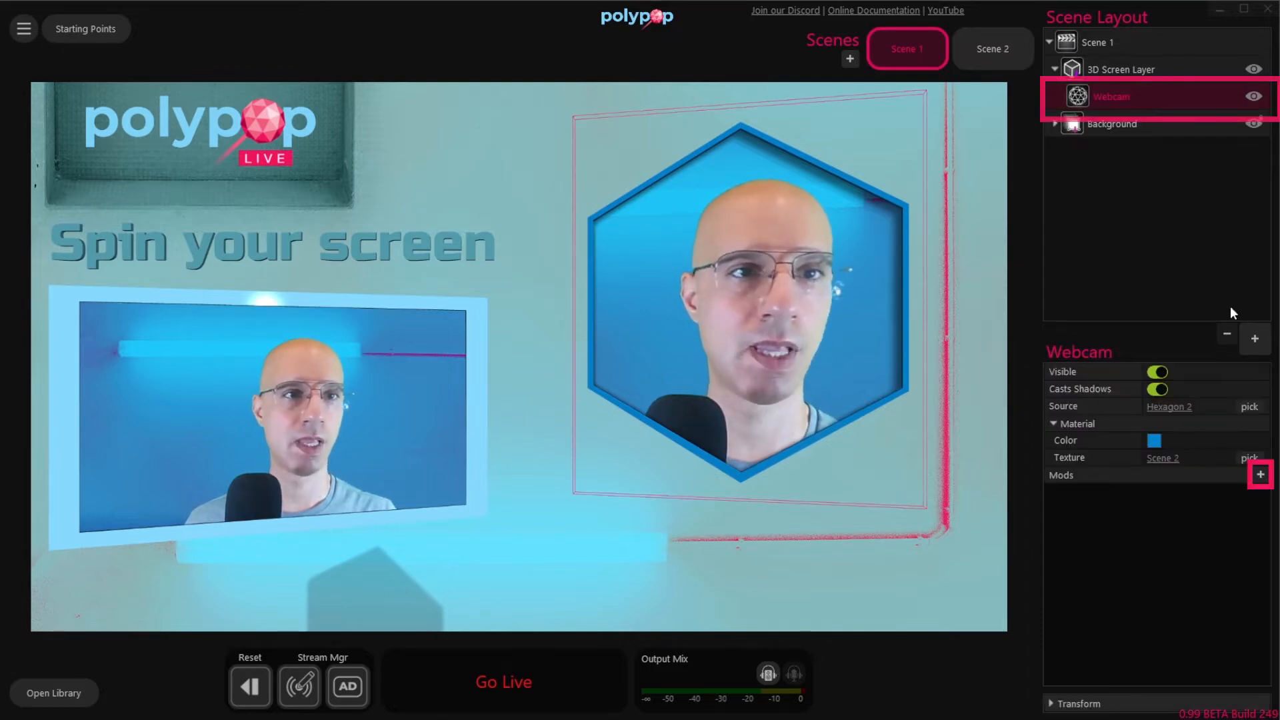
{"action": "left_click", "coordinate": [1260, 474]}
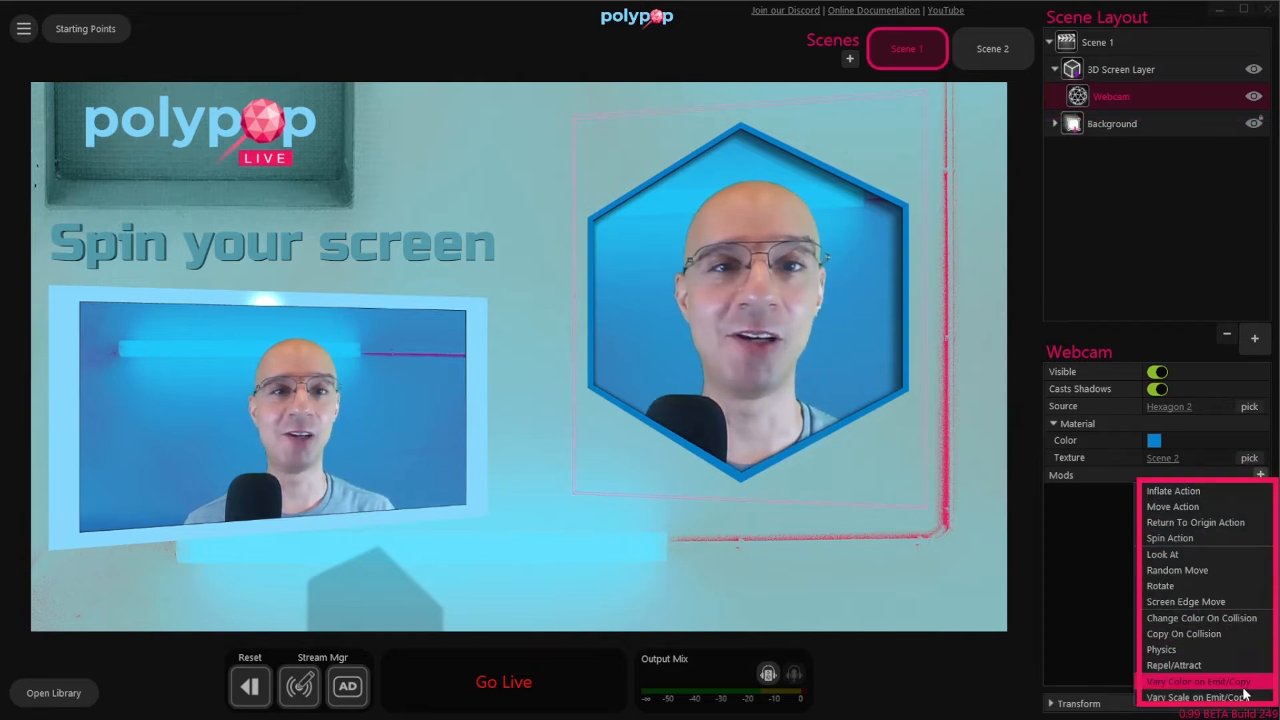
{"action": "left_click", "coordinate": [1257, 538]}
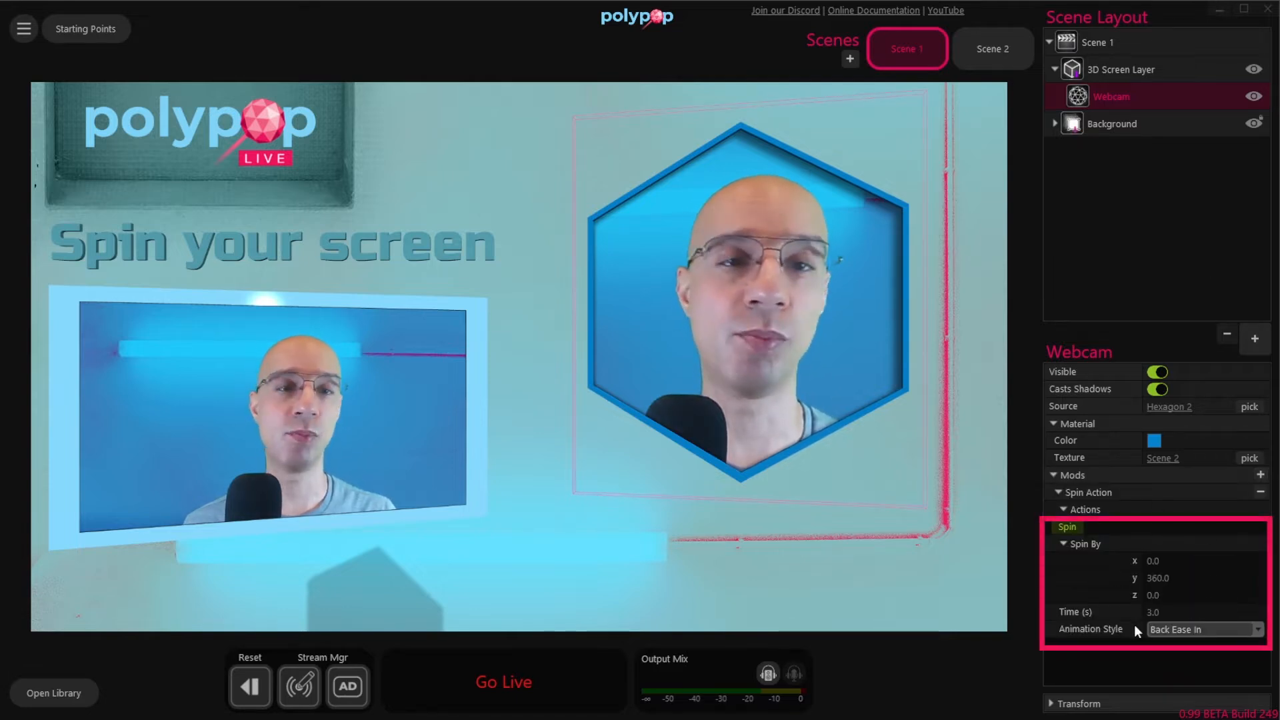
{"action": "left_click", "coordinate": [1068, 527]}
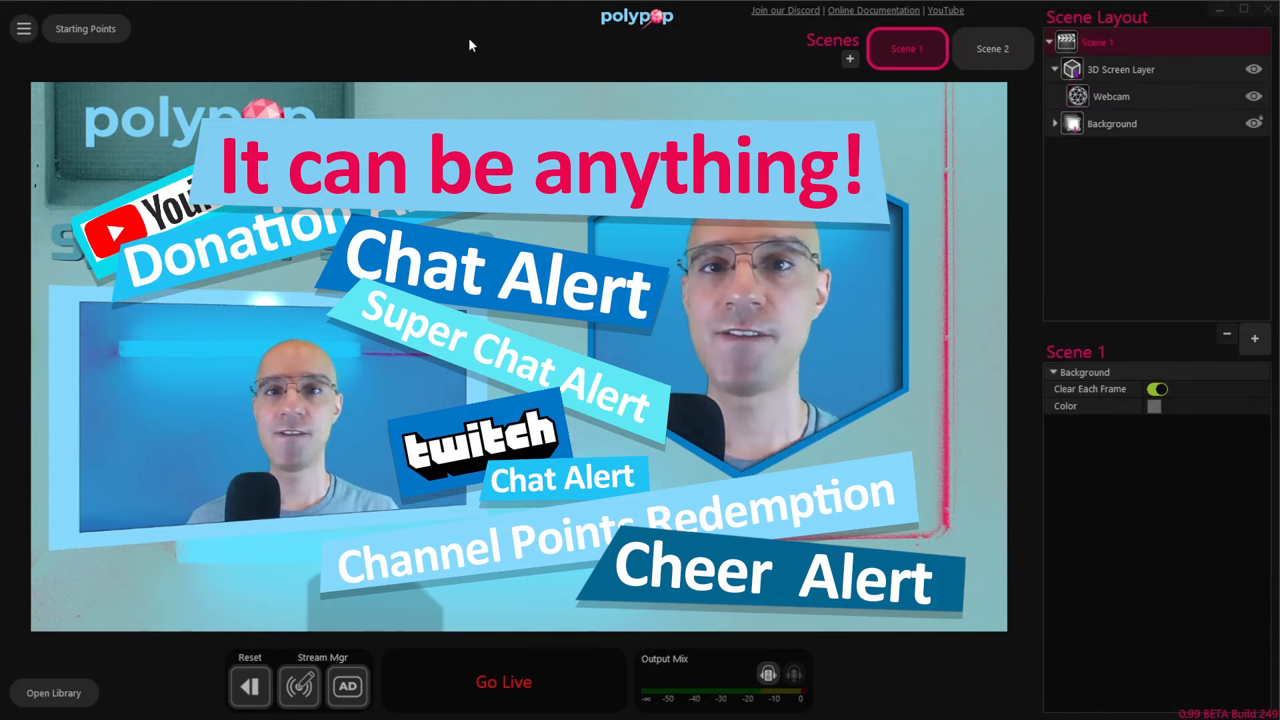
Open the library, check the source types that can be added, and expand the Alerts and Money groups of YouTube Alerts
{"action": "left_click", "coordinate": [74, 703]}
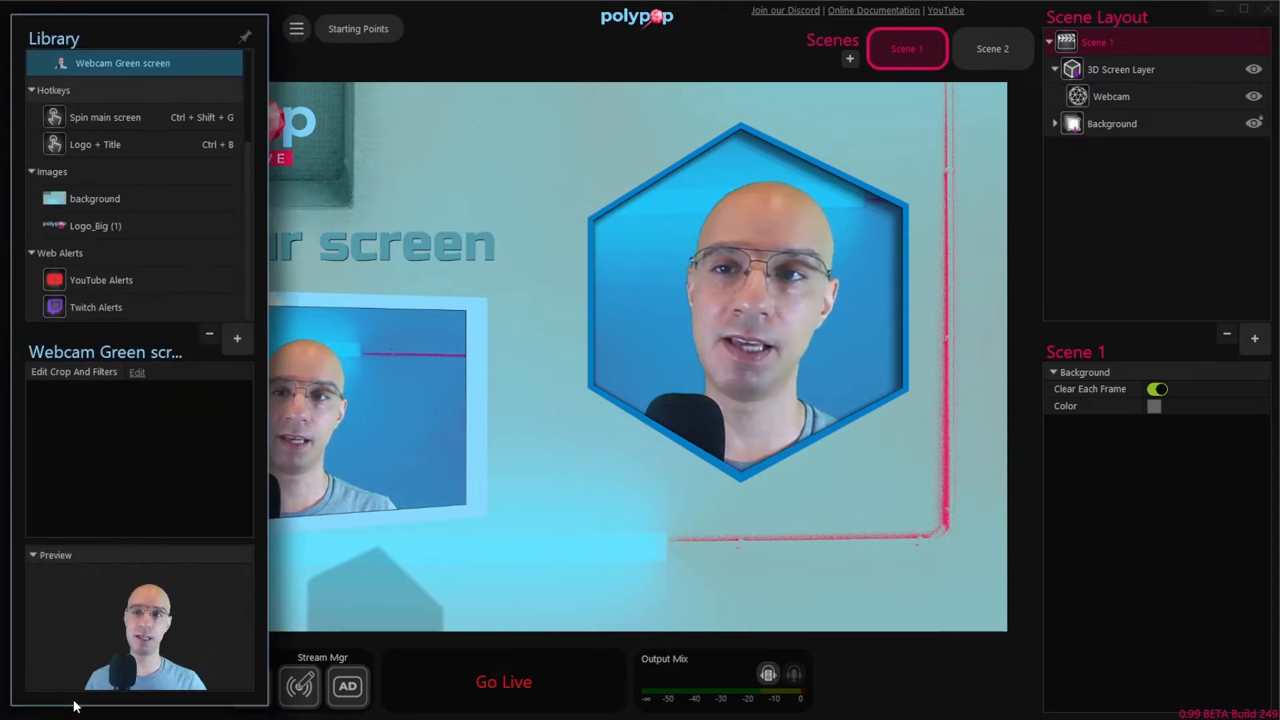
{"action": "left_click", "coordinate": [237, 339]}
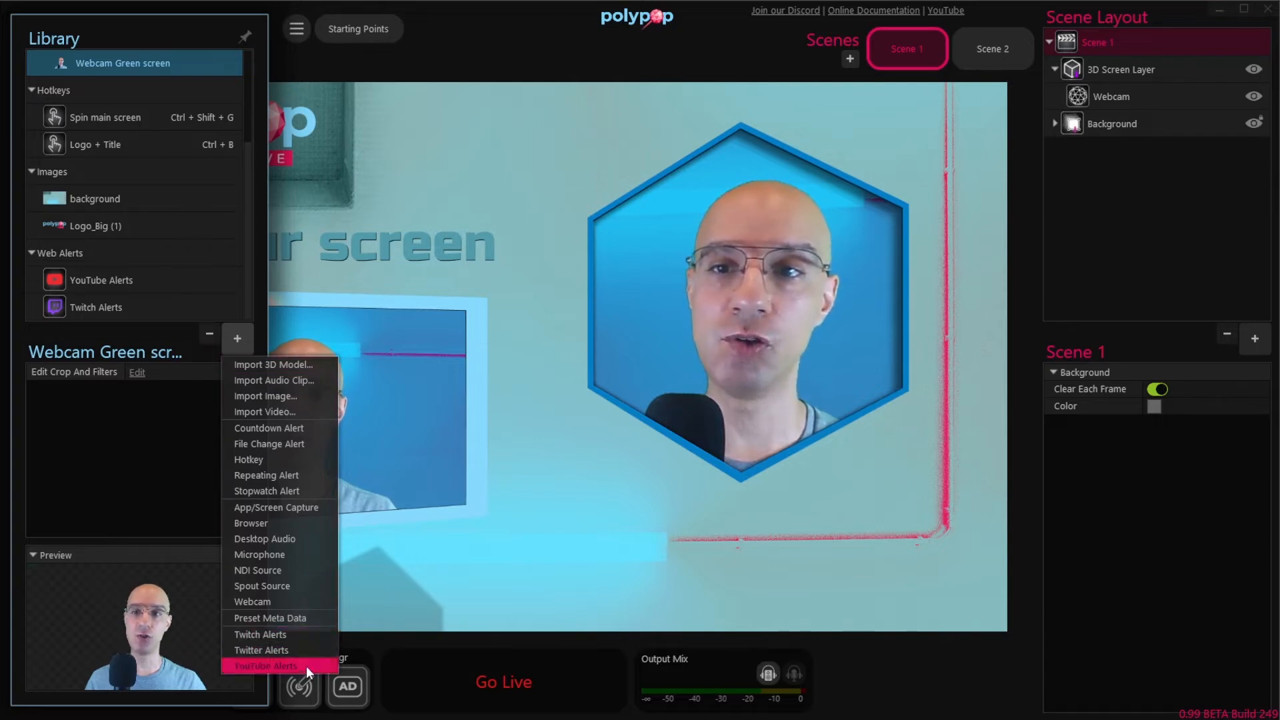
{"action": "left_click", "coordinate": [214, 603]}
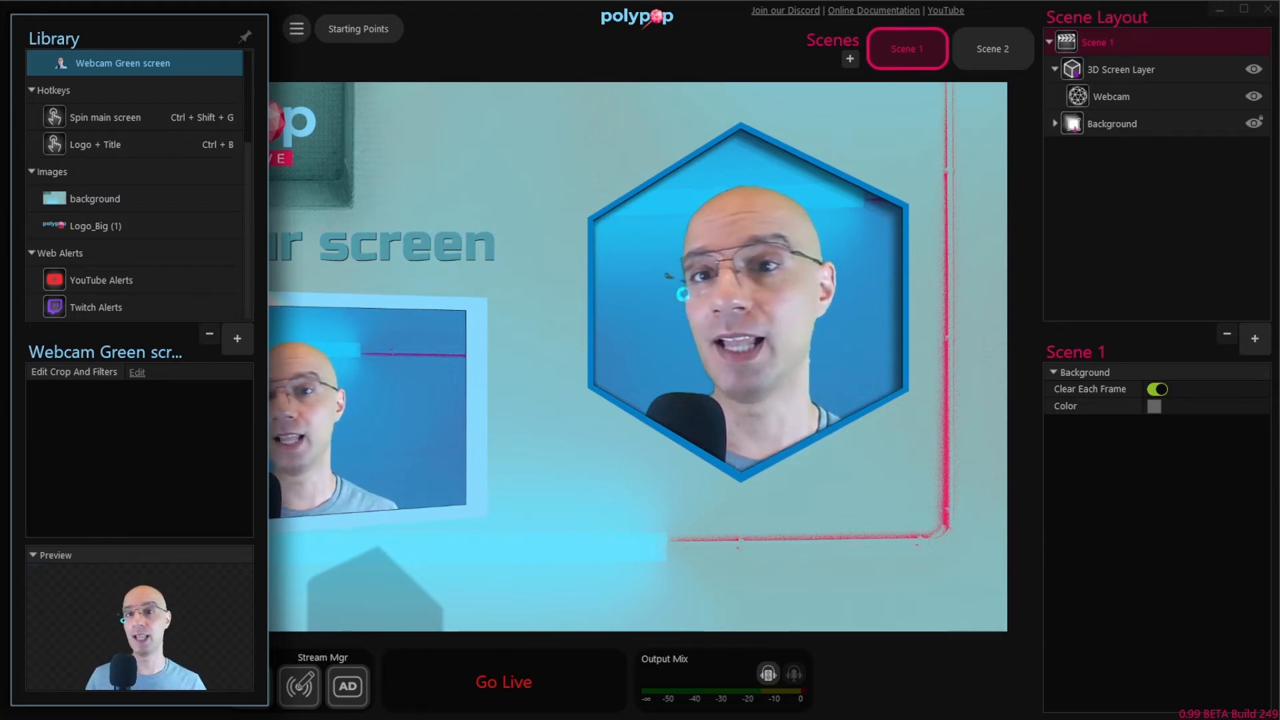
{"action": "left_click", "coordinate": [137, 278]}
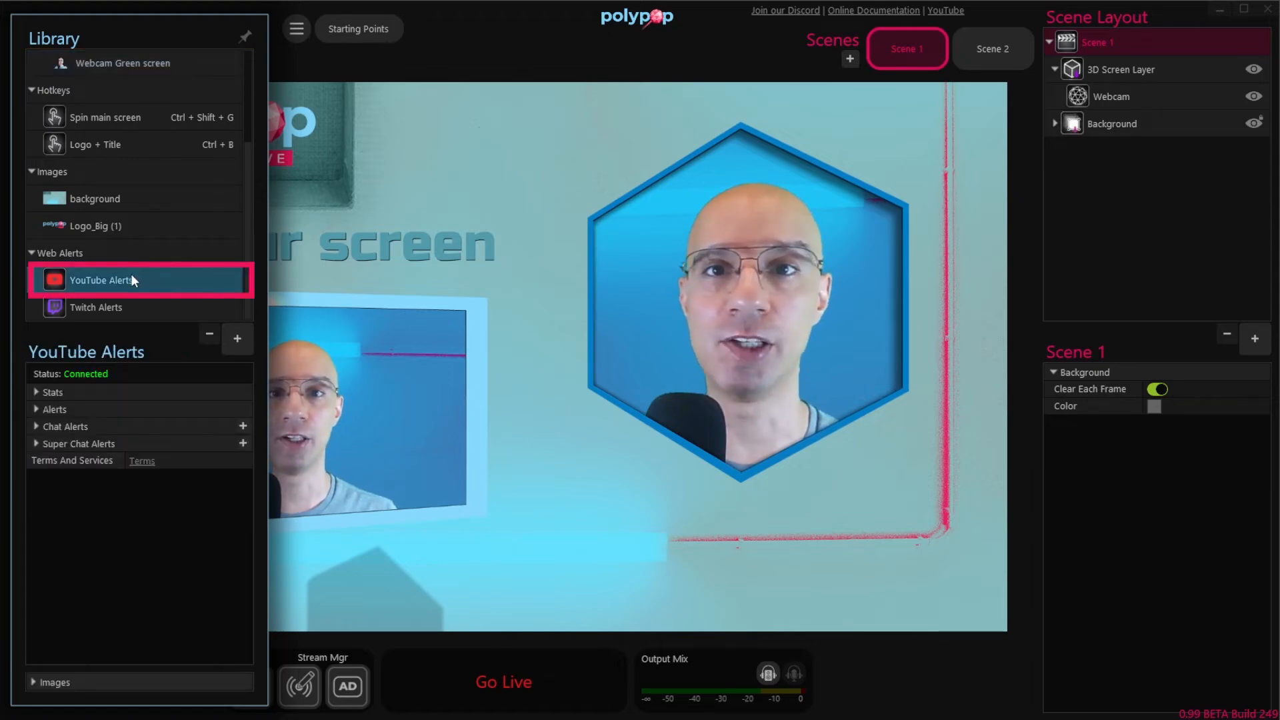
{"action": "left_click", "coordinate": [36, 409]}
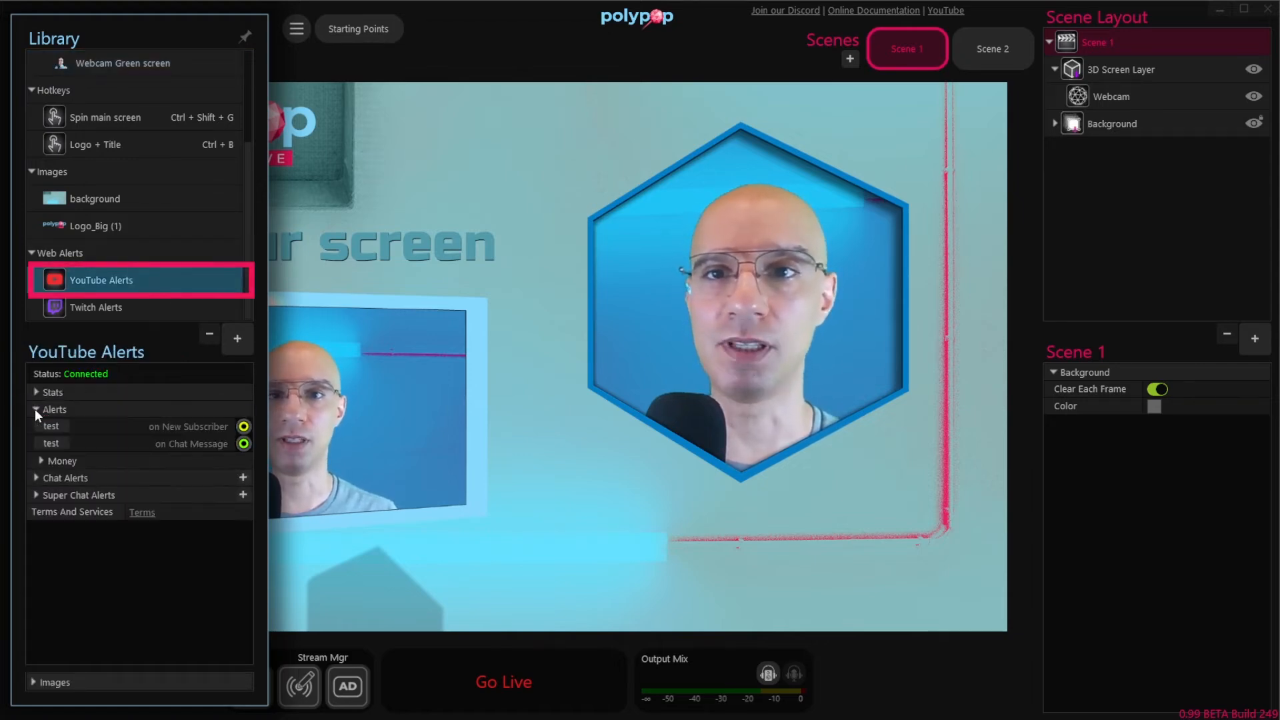
{"action": "left_click", "coordinate": [40, 460]}
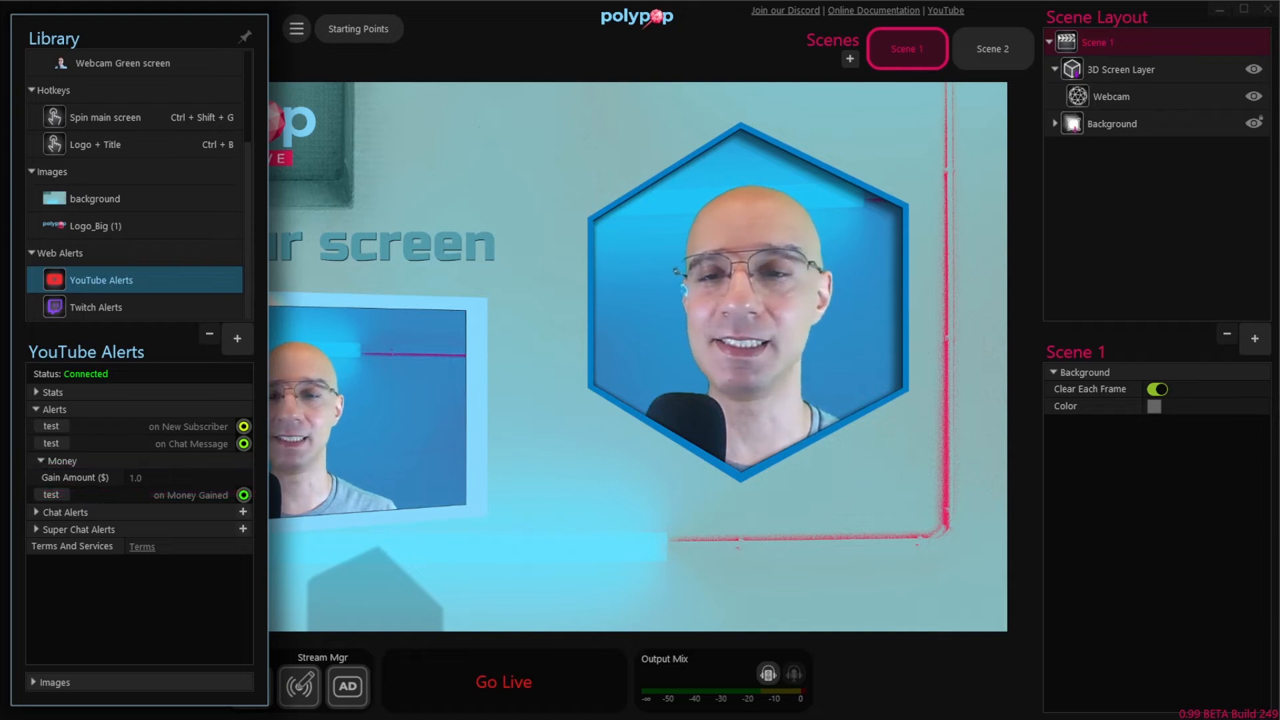
Link the YouTube on Money Gained alert directly to the Webcam object's Spin action and fire a test alert
{"action": "left_click", "coordinate": [1110, 96]}
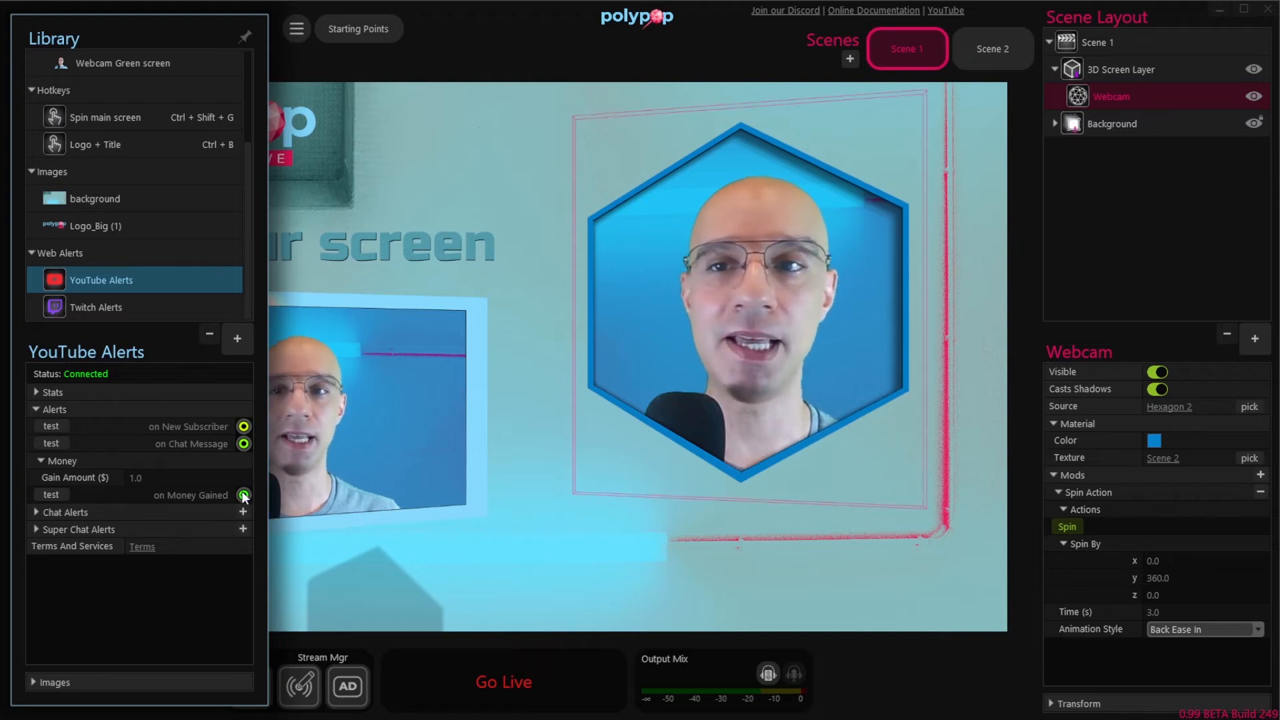
{"action": "left_click_drag", "start_coordinate": [244, 496], "coordinate": [1053, 533]}
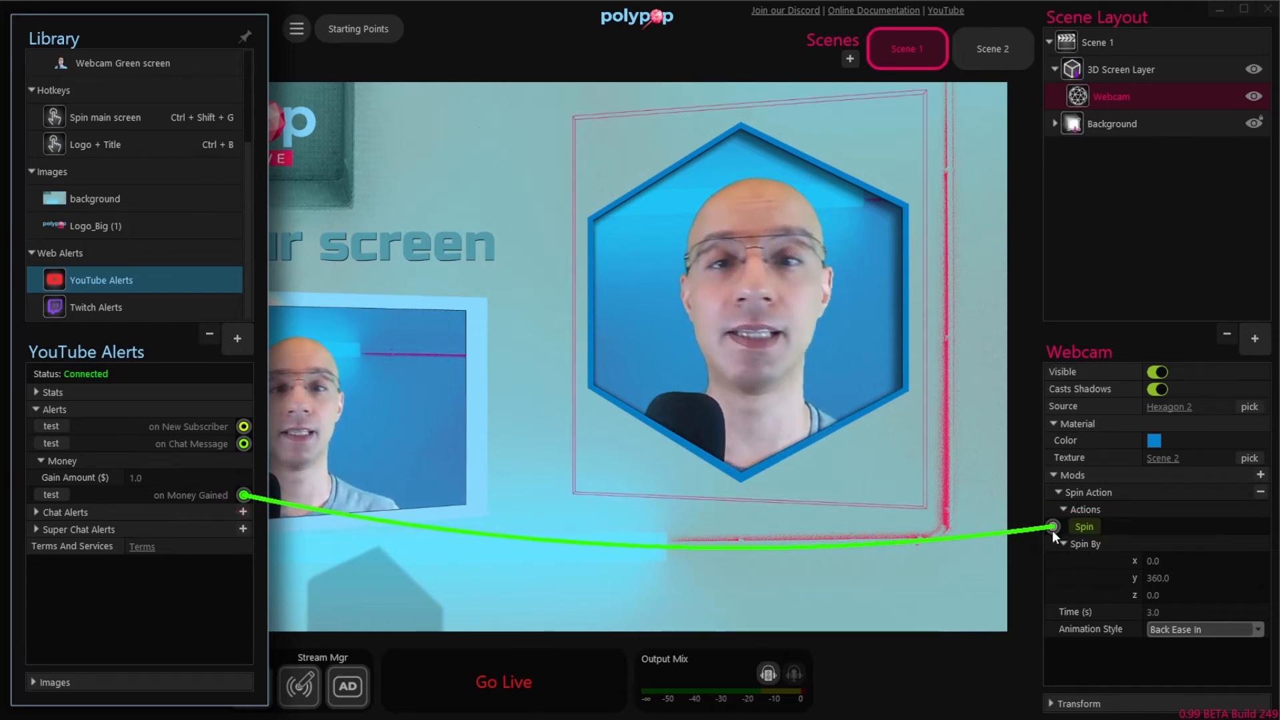
{"action": "left_click", "coordinate": [51, 495]}
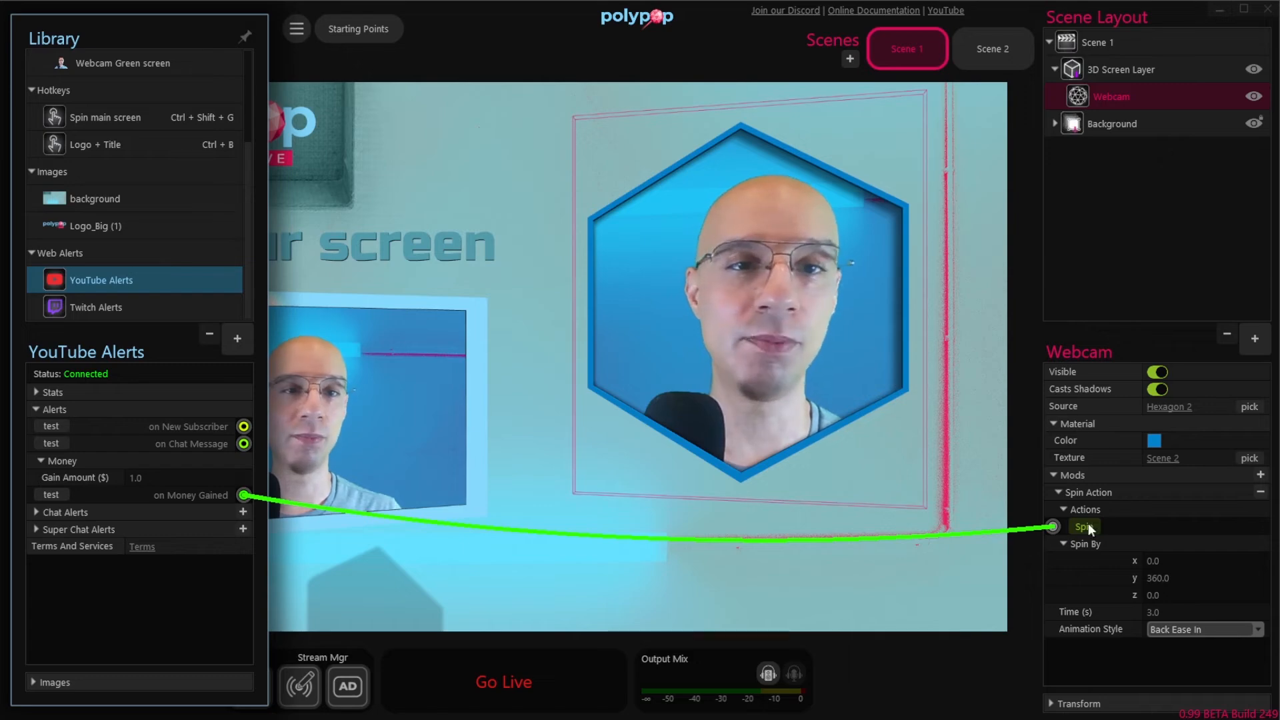
Remove the link between on Money Gained and the Spin action, and try reconnecting the alert
{"action": "left_click_drag", "start_coordinate": [1048, 526], "coordinate": [1034, 559]}
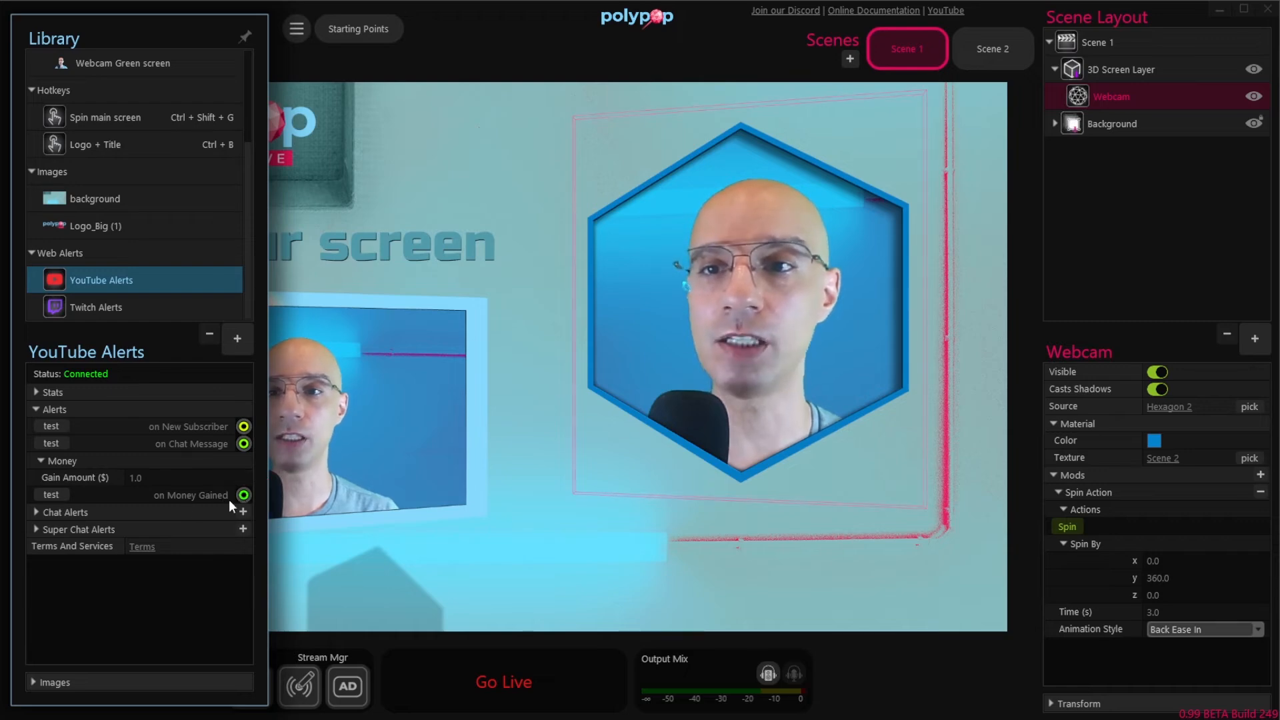
{"action": "left_click_drag", "start_coordinate": [242, 498], "coordinate": [1051, 526]}
{"action": "left_click_drag", "start_coordinate": [650, 400], "coordinate": [573, 99]}
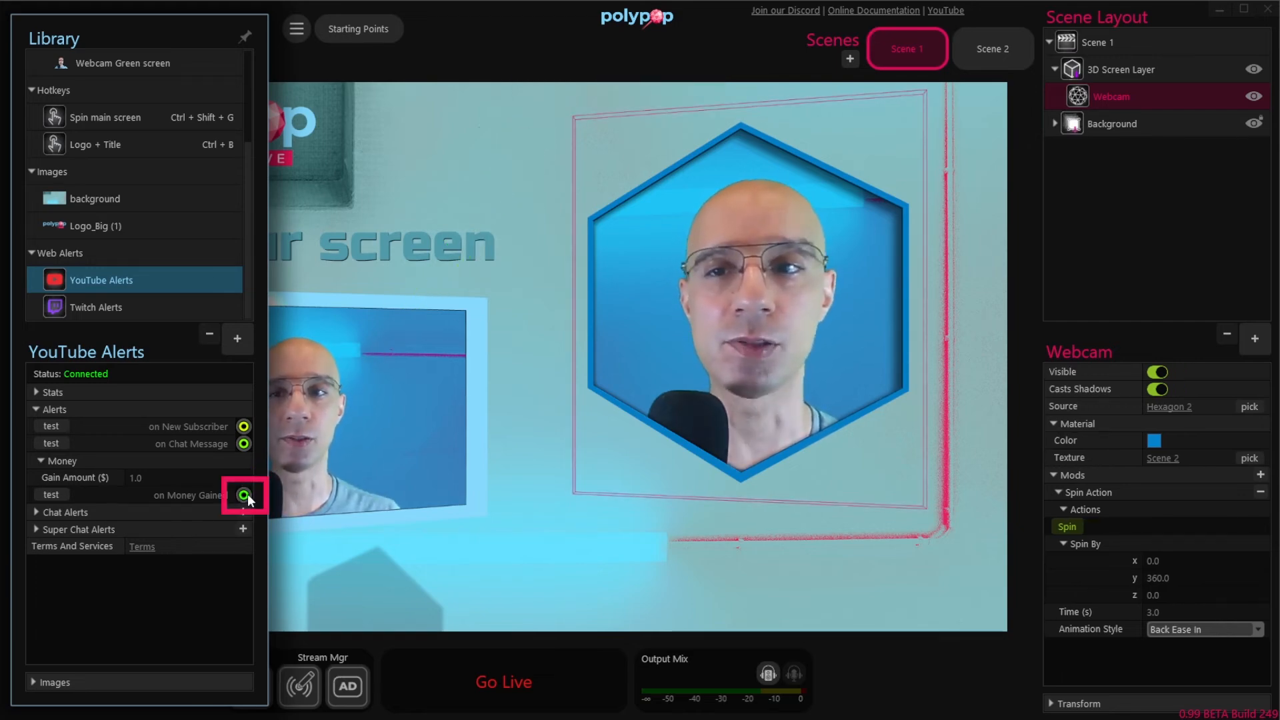
Create an action sequence wired to the on Money Gained alert and name it "Spin the screen"
{"action": "left_click_drag", "start_coordinate": [245, 496], "coordinate": [528, 100]}
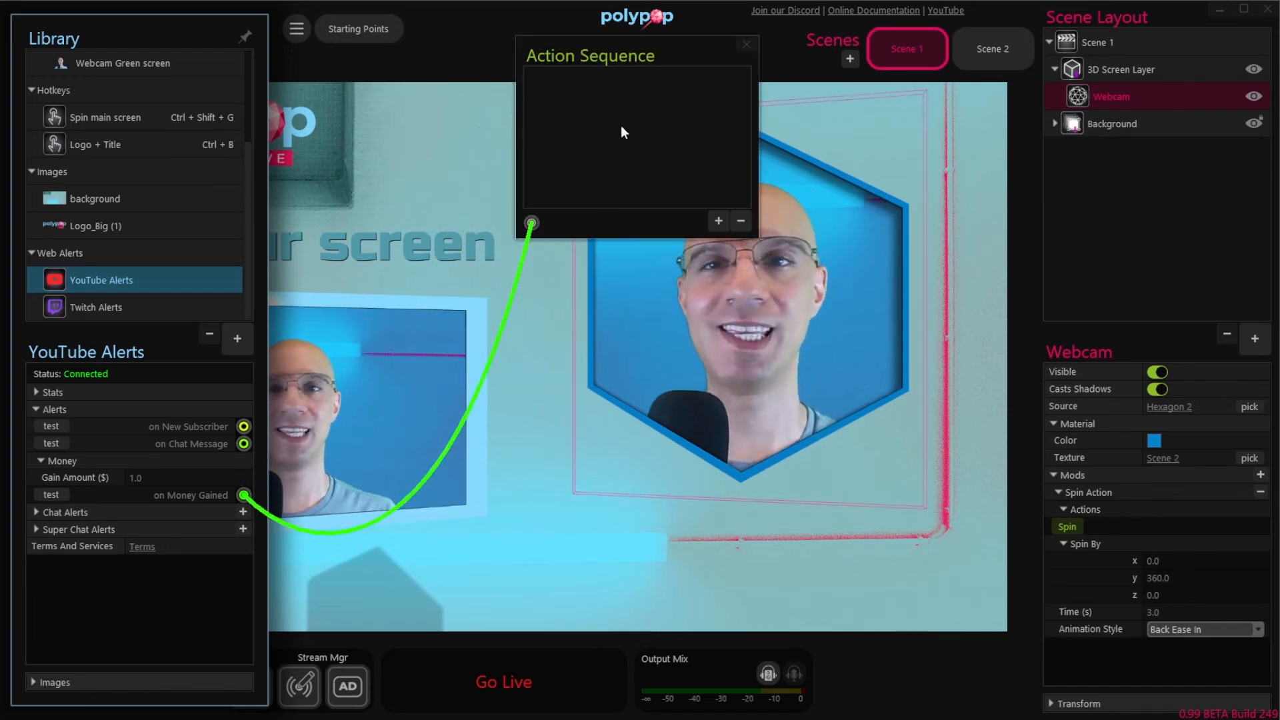
{"action": "double_click", "coordinate": [601, 52]}
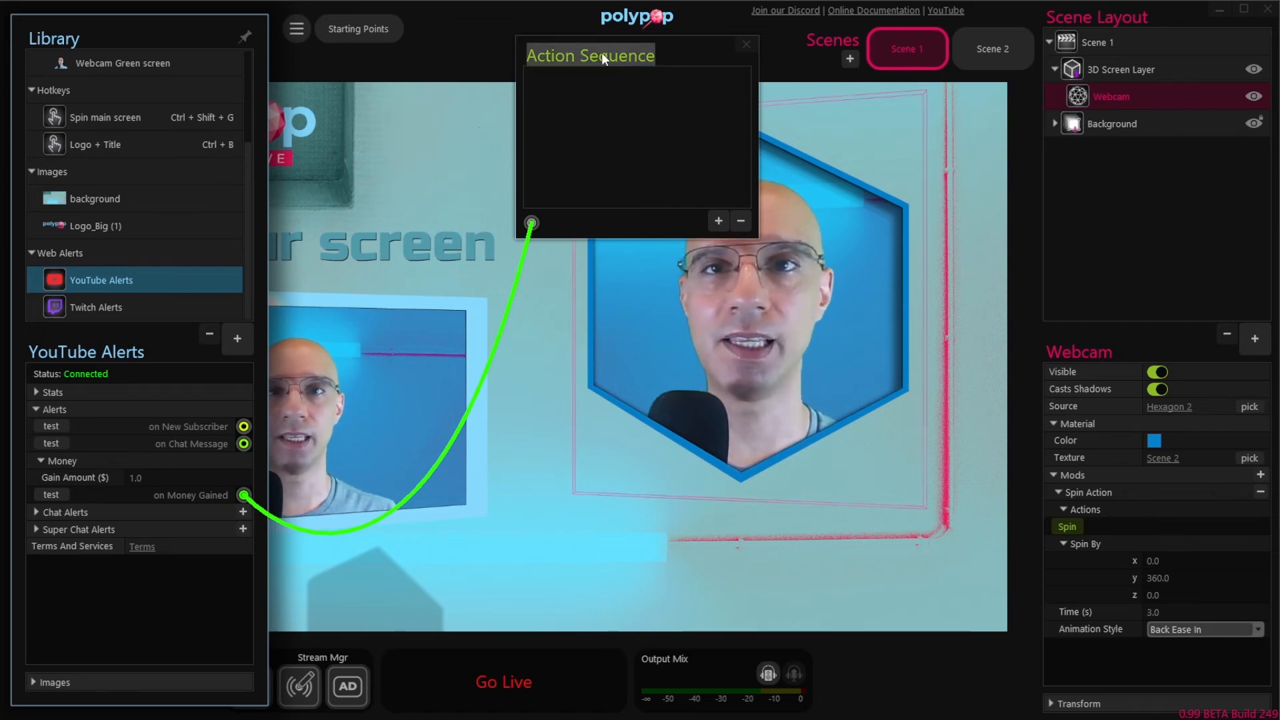
{"action": "key", "text": "BackSpace"}
{"action": "type", "text": "Spin the screen"}
{"action": "key", "text": "Return"}
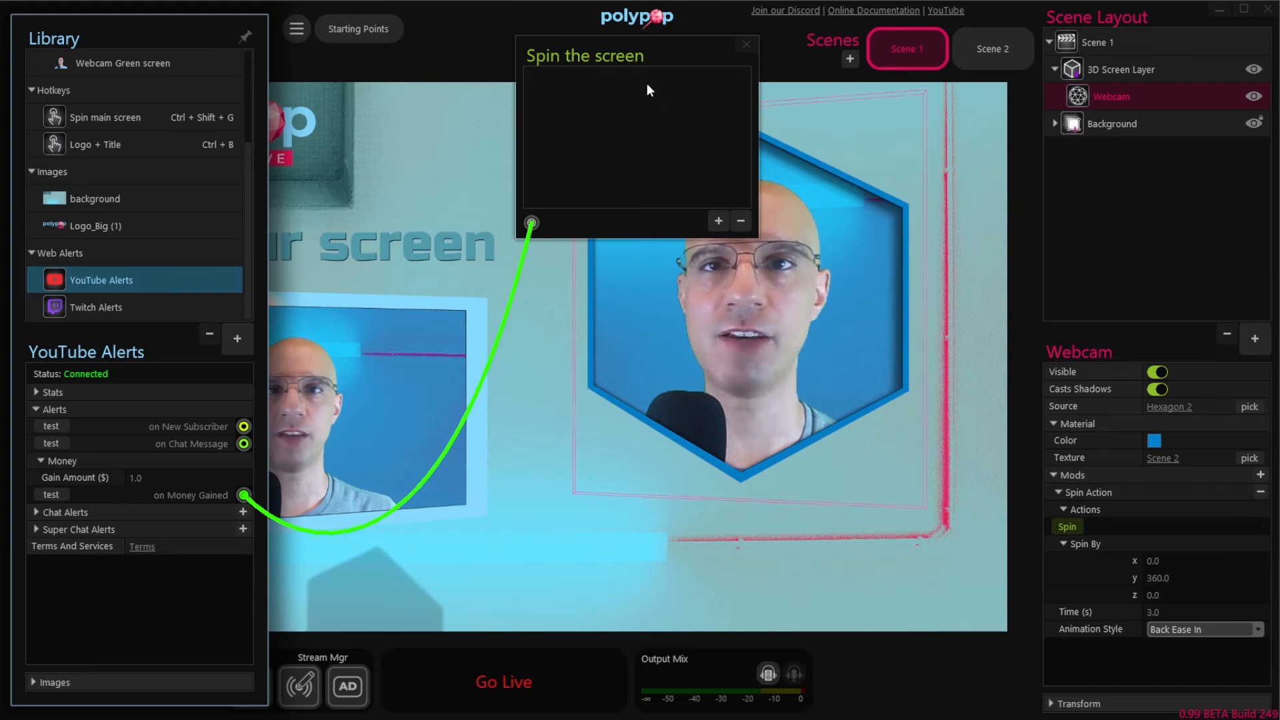
Add an Emit Alert item to the "Spin the screen" sequence and name it "spin the screen"
{"action": "left_click", "coordinate": [715, 217]}
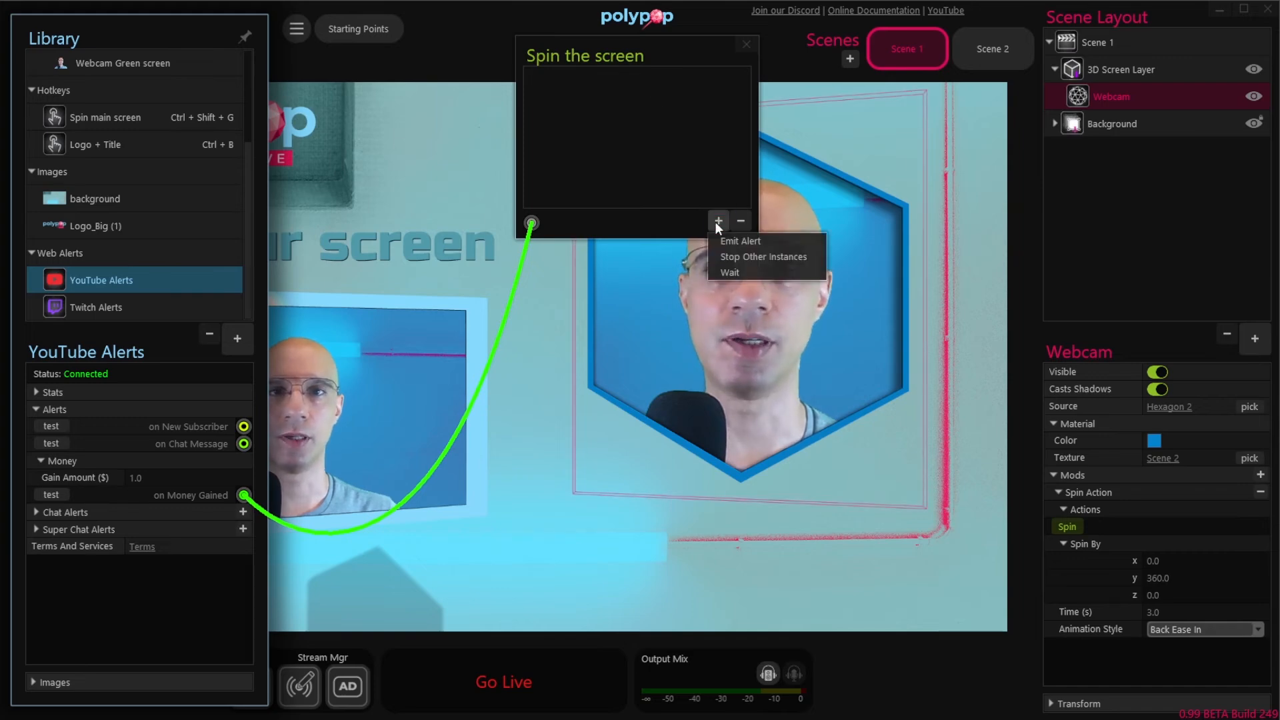
{"action": "left_click", "coordinate": [802, 243]}
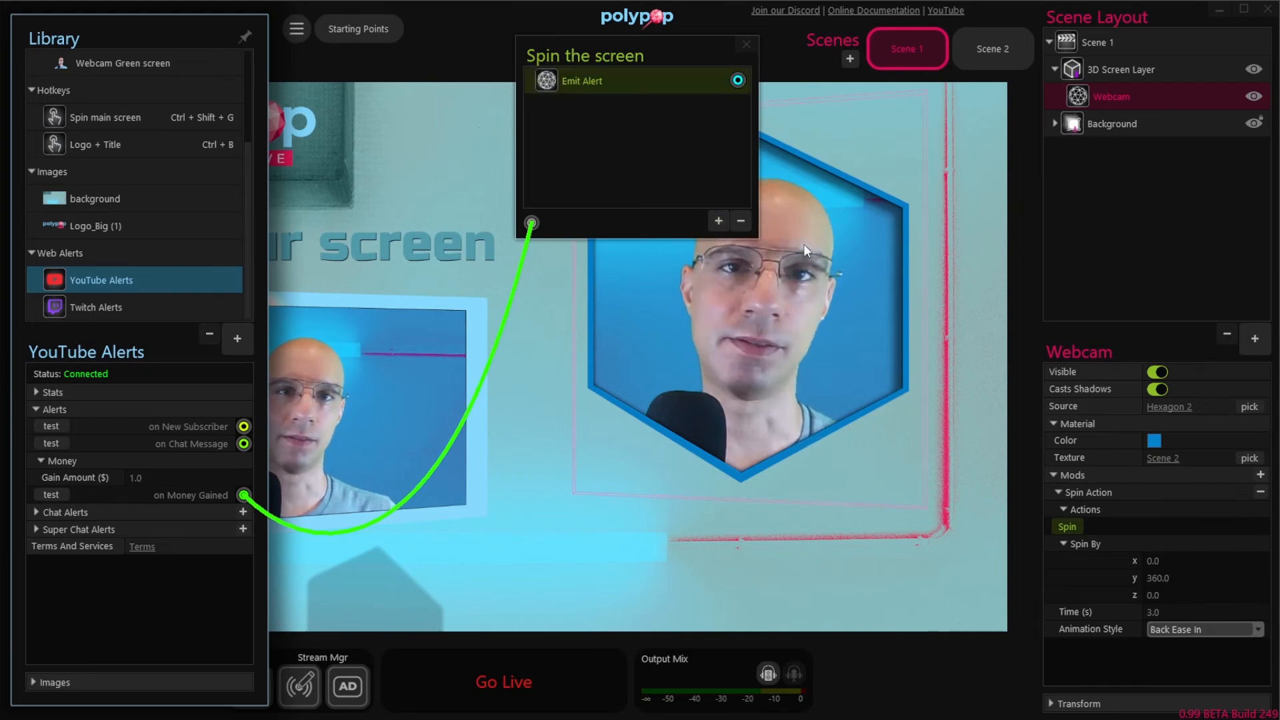
{"action": "left_click", "coordinate": [591, 78]}
{"action": "type", "text": "spin the screen"}
{"action": "key", "text": "Return"}
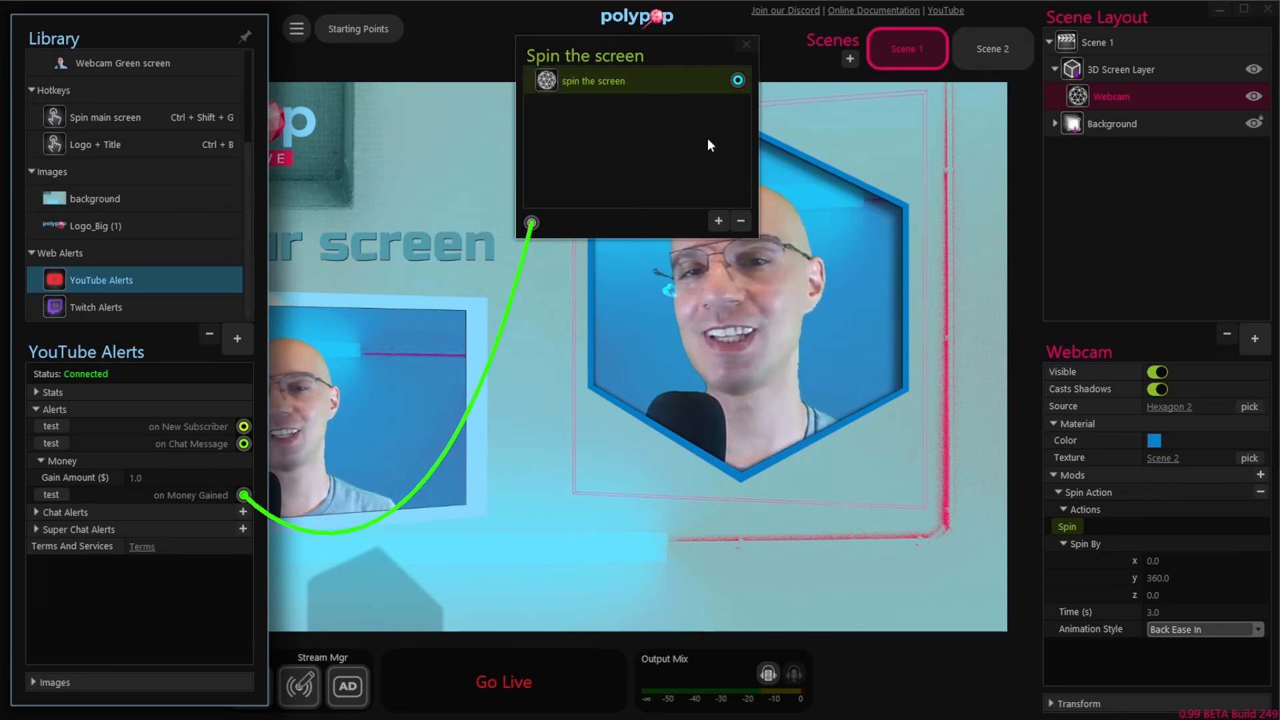
Link the "spin the screen" item to the Webcam object's Spin action and fire test on Money Gained alerts
{"action": "left_click_drag", "start_coordinate": [738, 81], "coordinate": [1054, 531]}
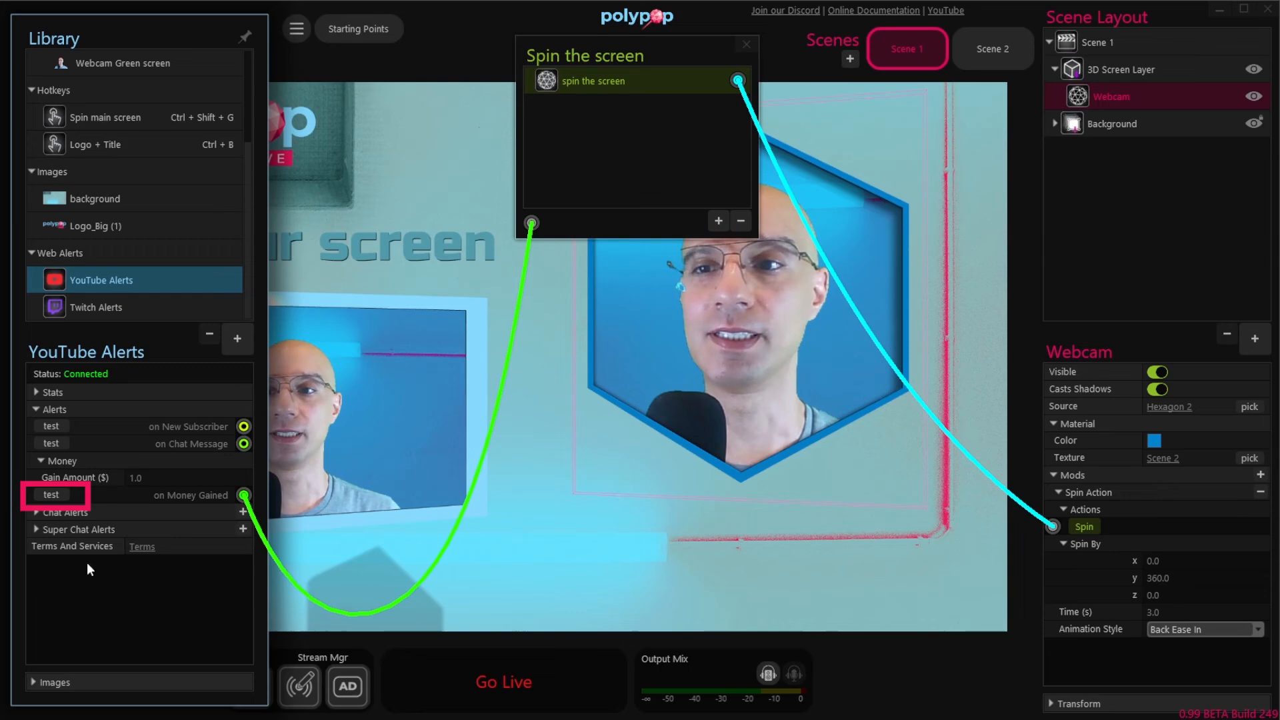
{"action": "left_click", "coordinate": [47, 494]}
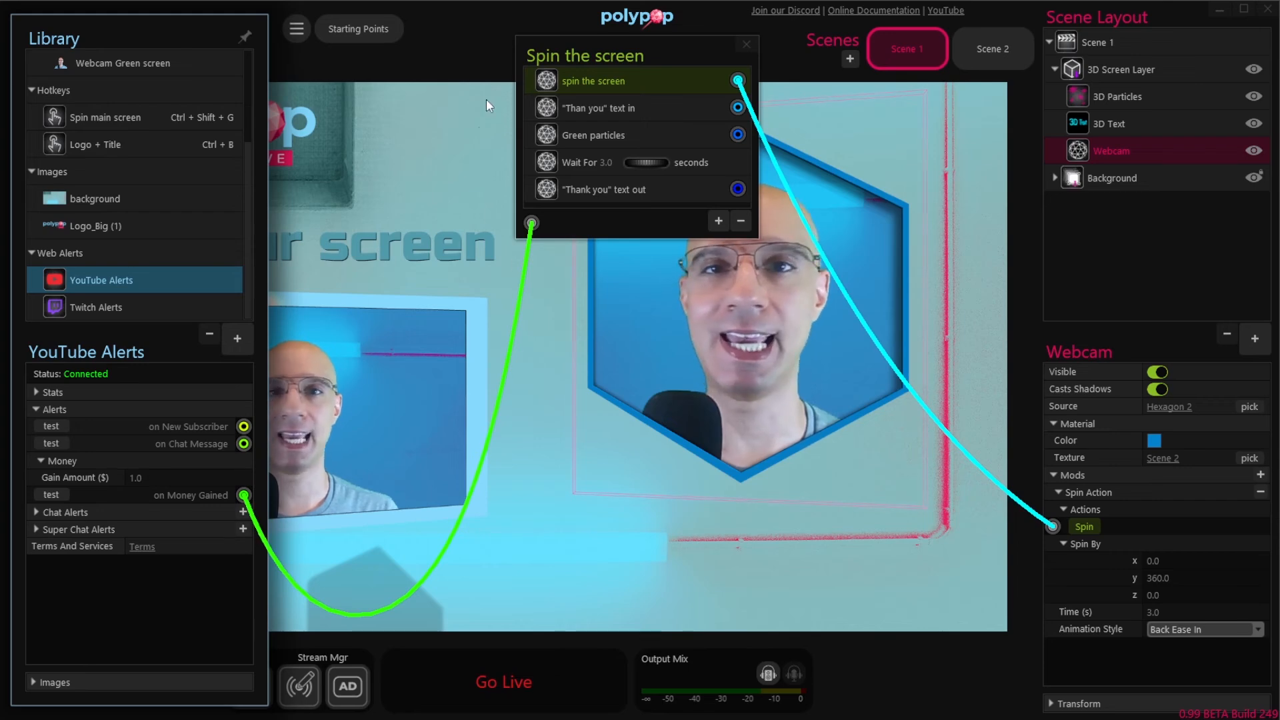
{"action": "left_click", "coordinate": [53, 494]}
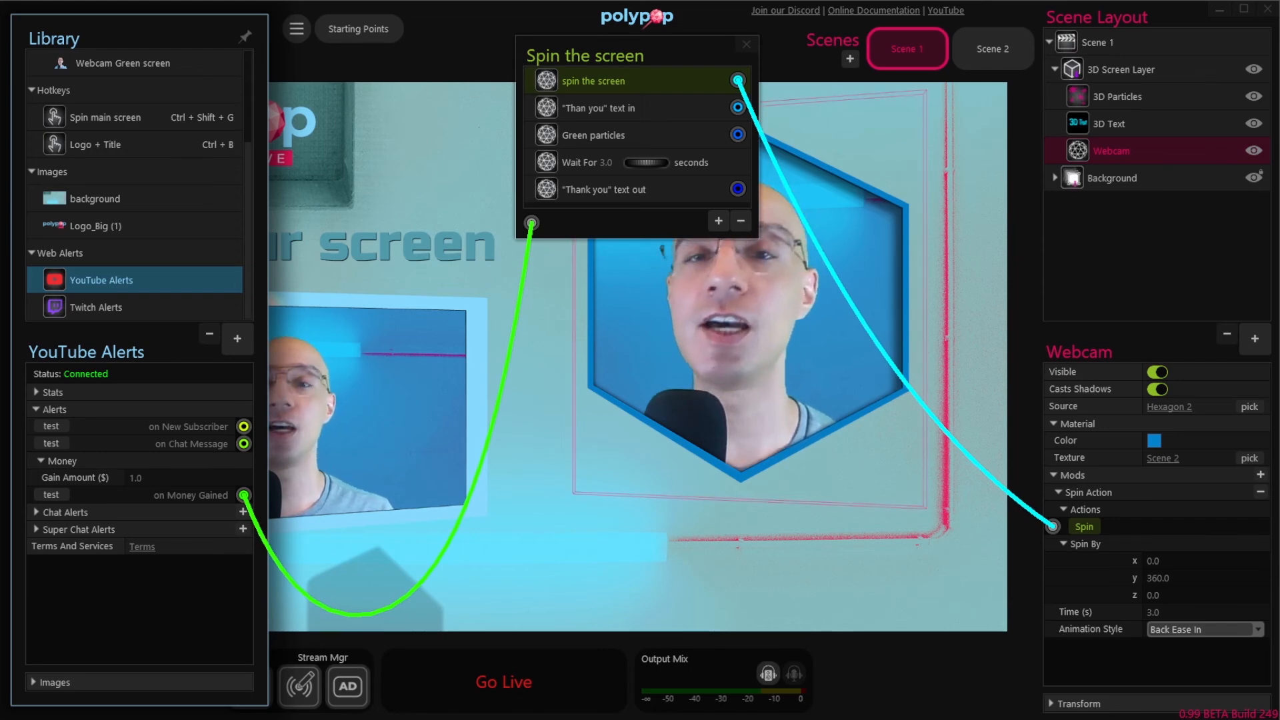
Expand the Alerts and Bits groups of Twitch Alerts and wire on Bits Gained to the "Spin the screen" sequence
{"action": "mouse_move", "coordinate": [1175, 543]}
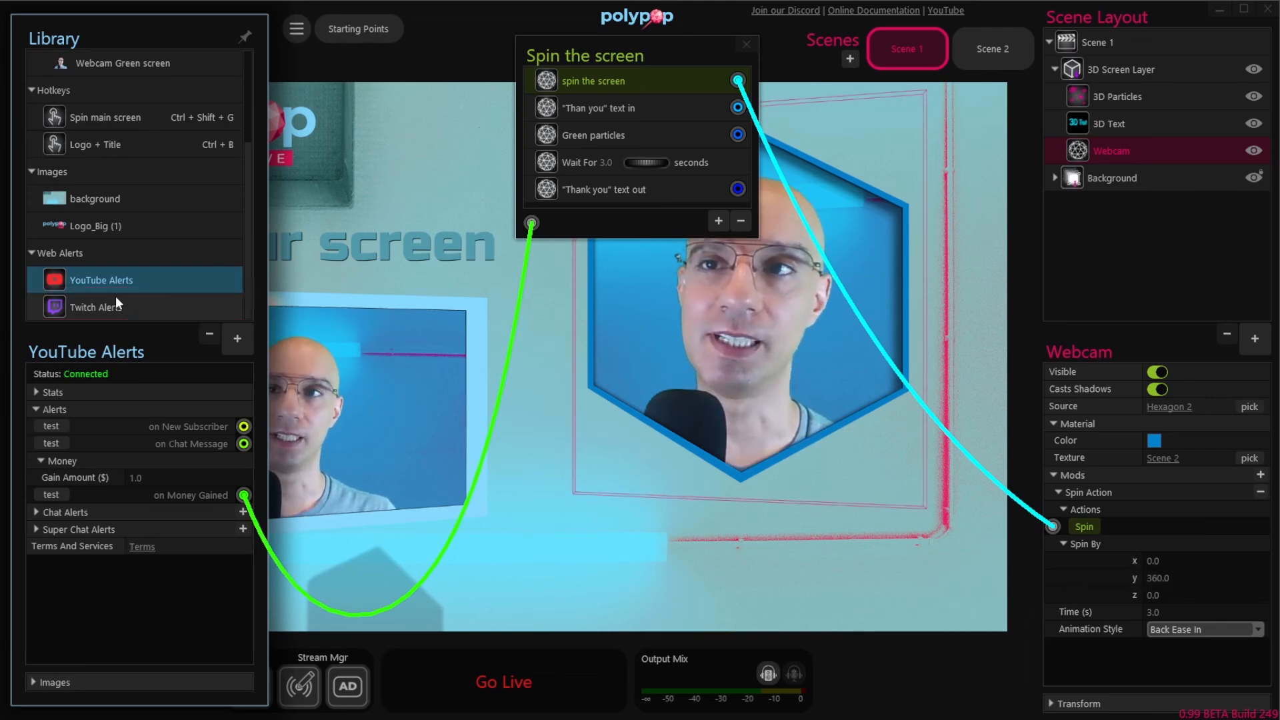
{"action": "left_click", "coordinate": [155, 313]}
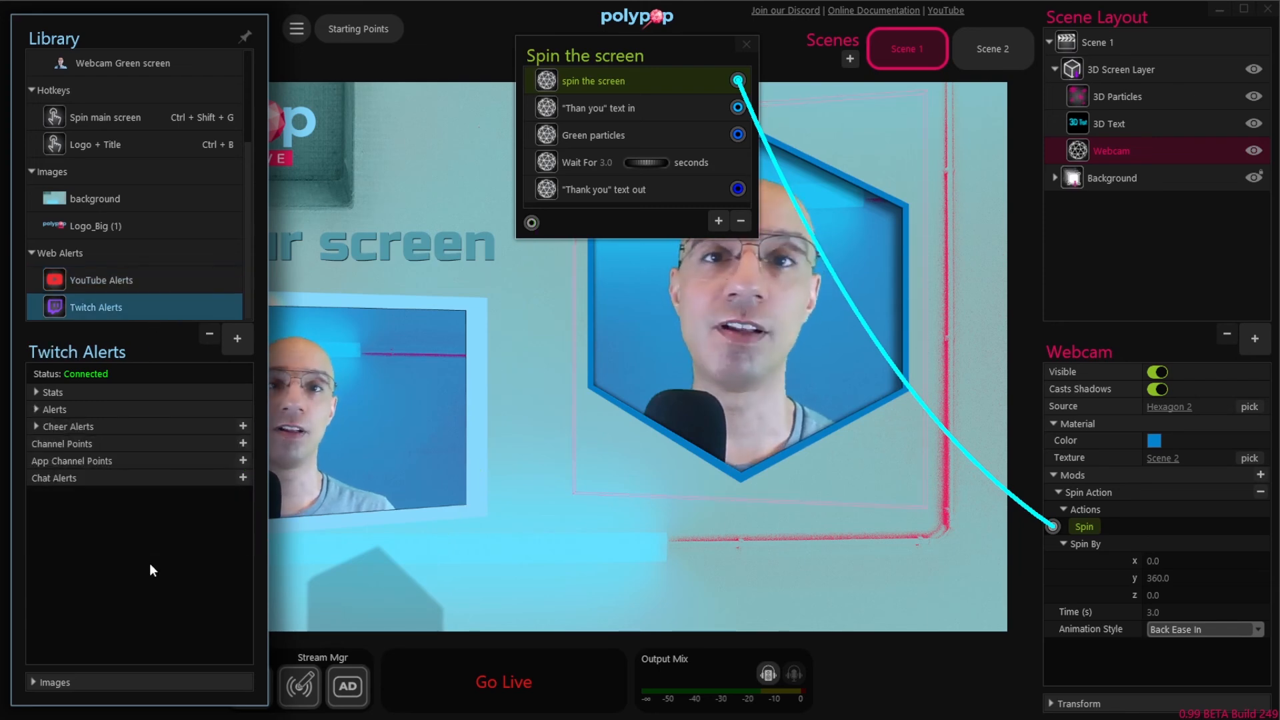
{"action": "left_click", "coordinate": [35, 409]}
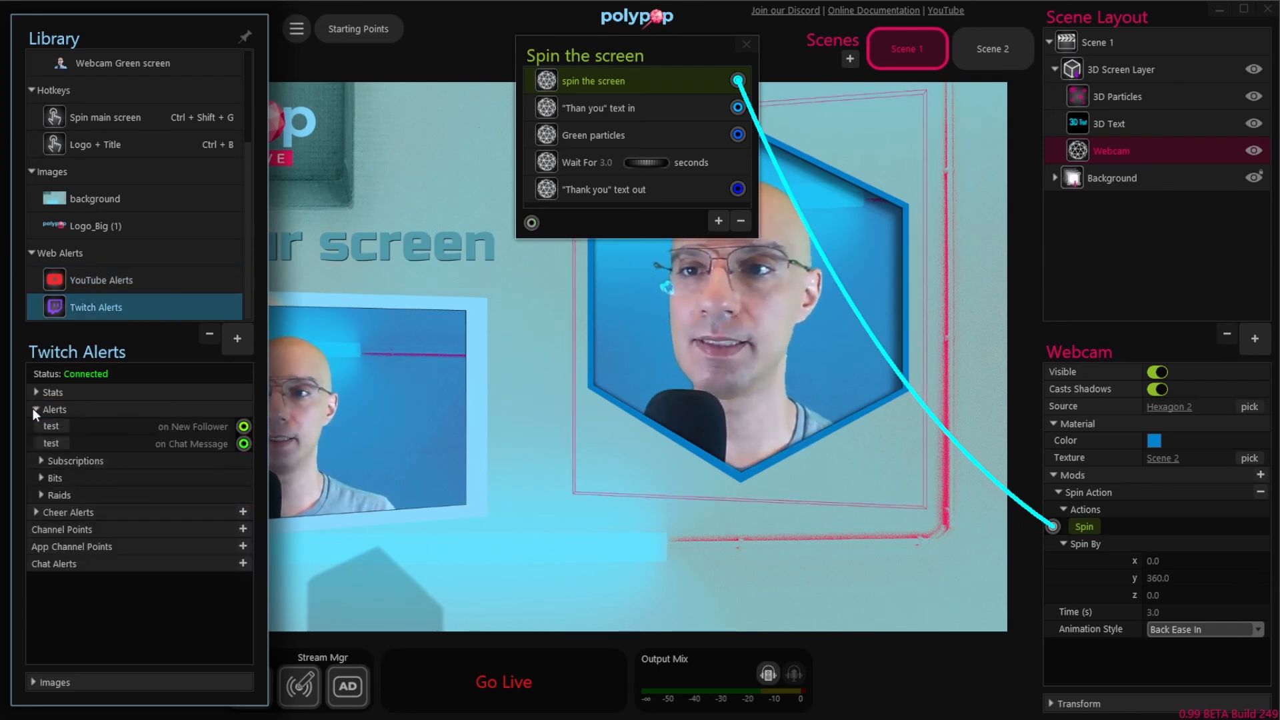
{"action": "left_click", "coordinate": [38, 478]}
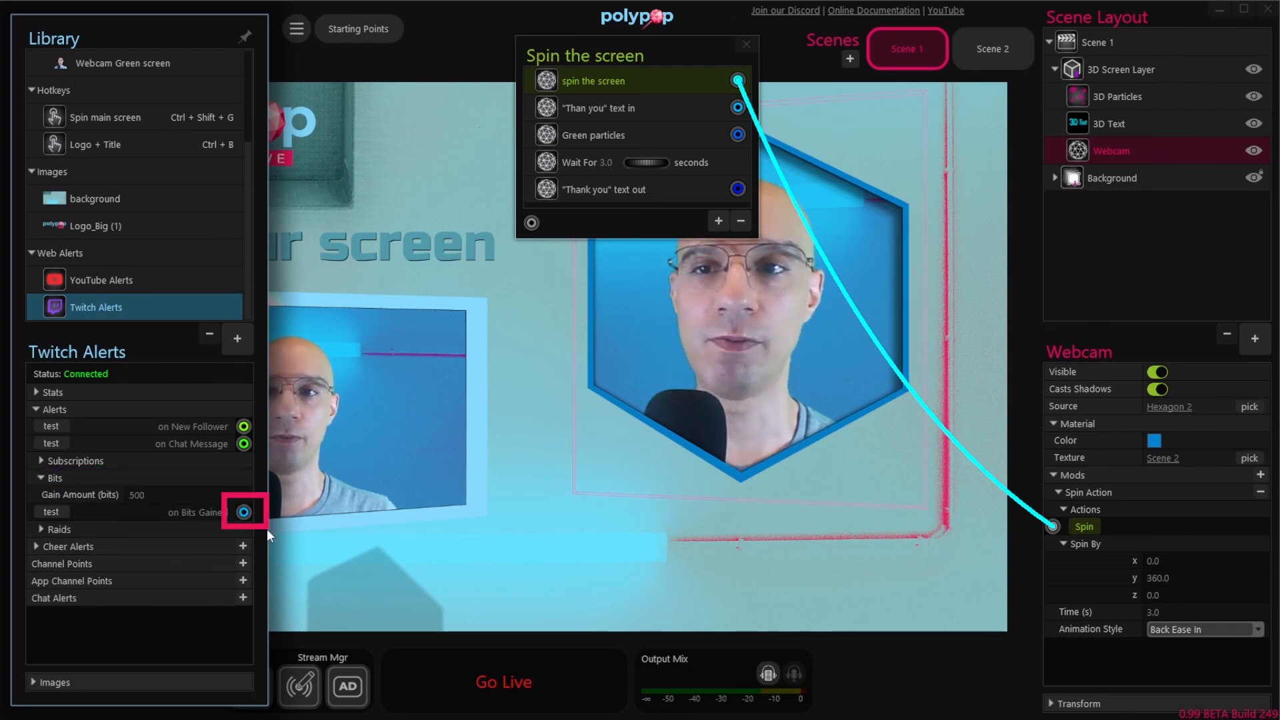
{"action": "left_click_drag", "start_coordinate": [244, 512], "coordinate": [533, 224]}
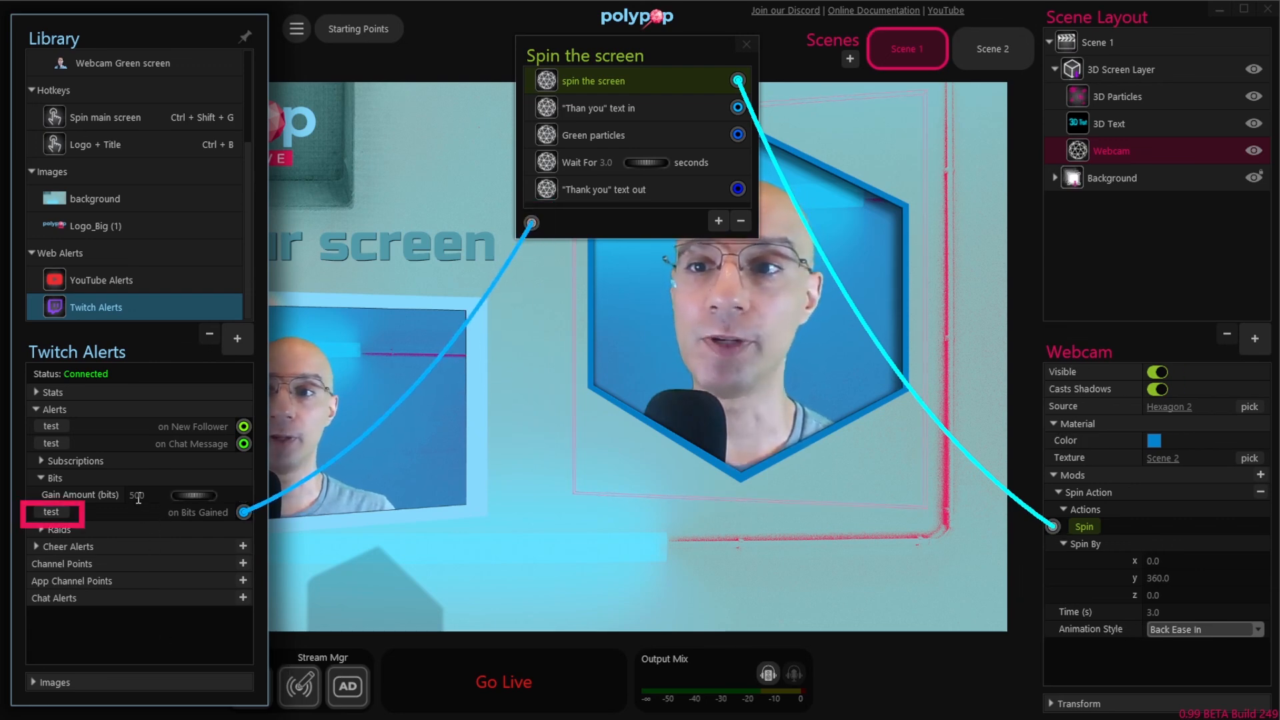
Fire a test on Bits Gained alert, and close the action sequence window and the library
{"action": "left_click", "coordinate": [50, 511]}
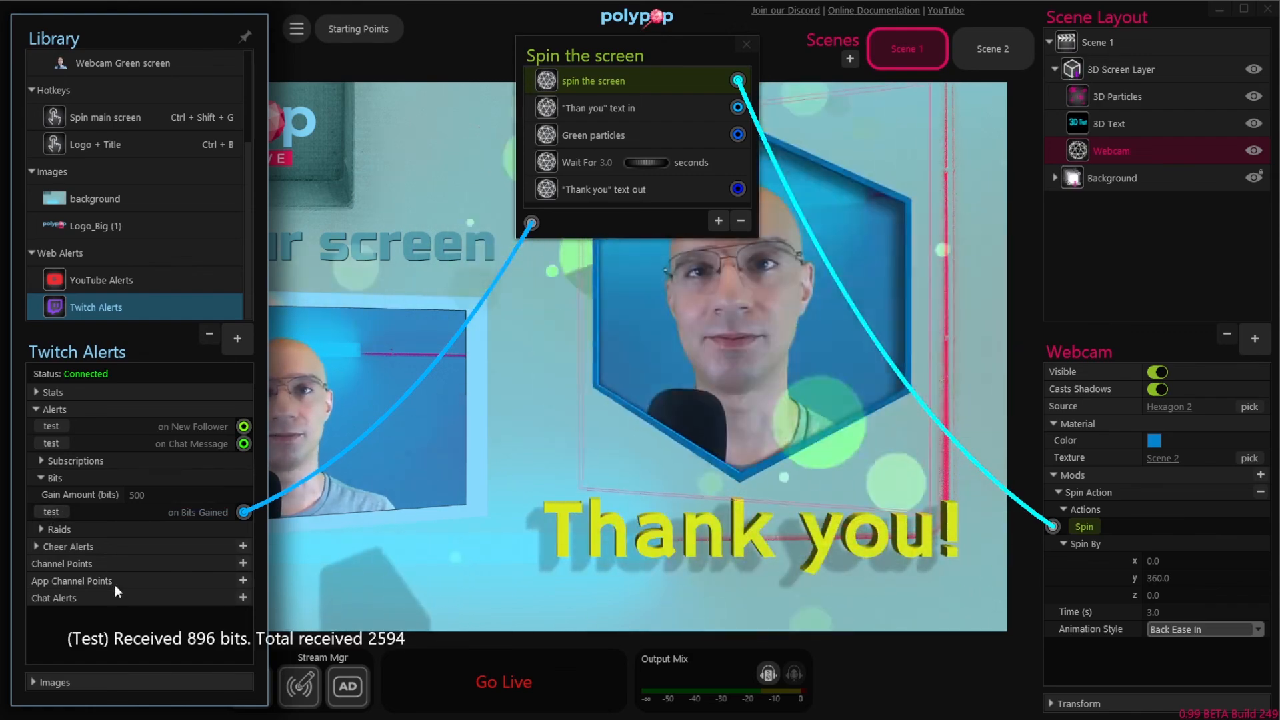
{"action": "left_click", "coordinate": [744, 48]}
{"action": "left_click", "coordinate": [476, 44]}
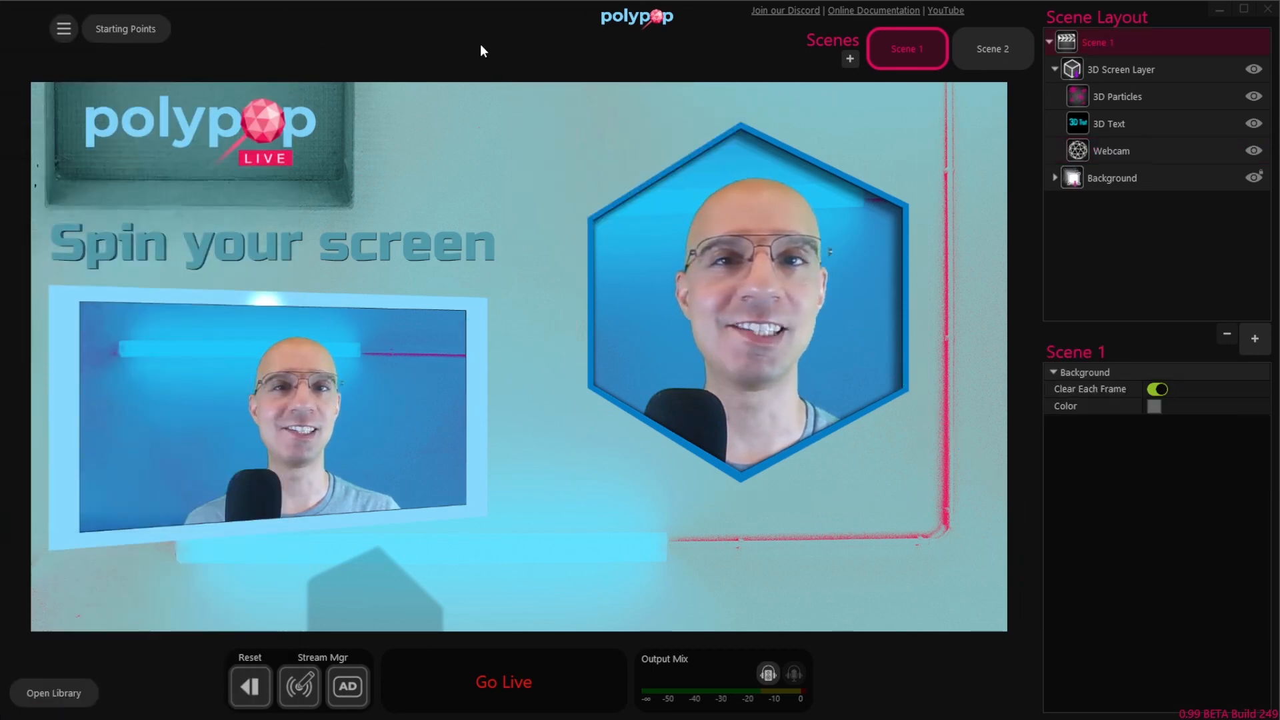